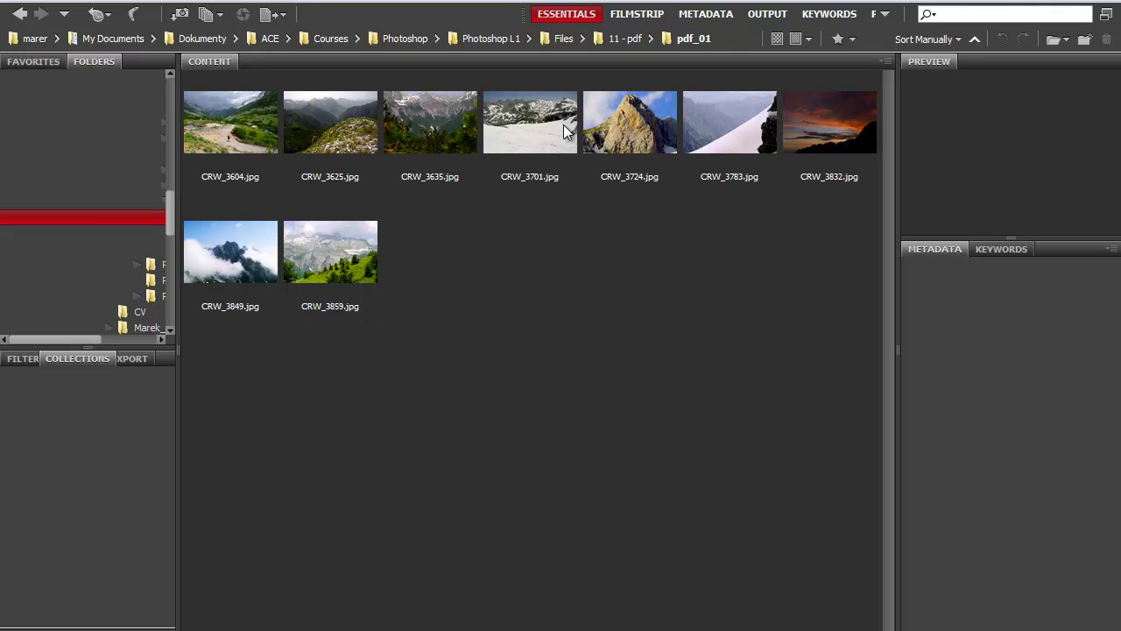
- Switch to the Output workspace and select all nine photos for PDF output
left_click(768, 17)
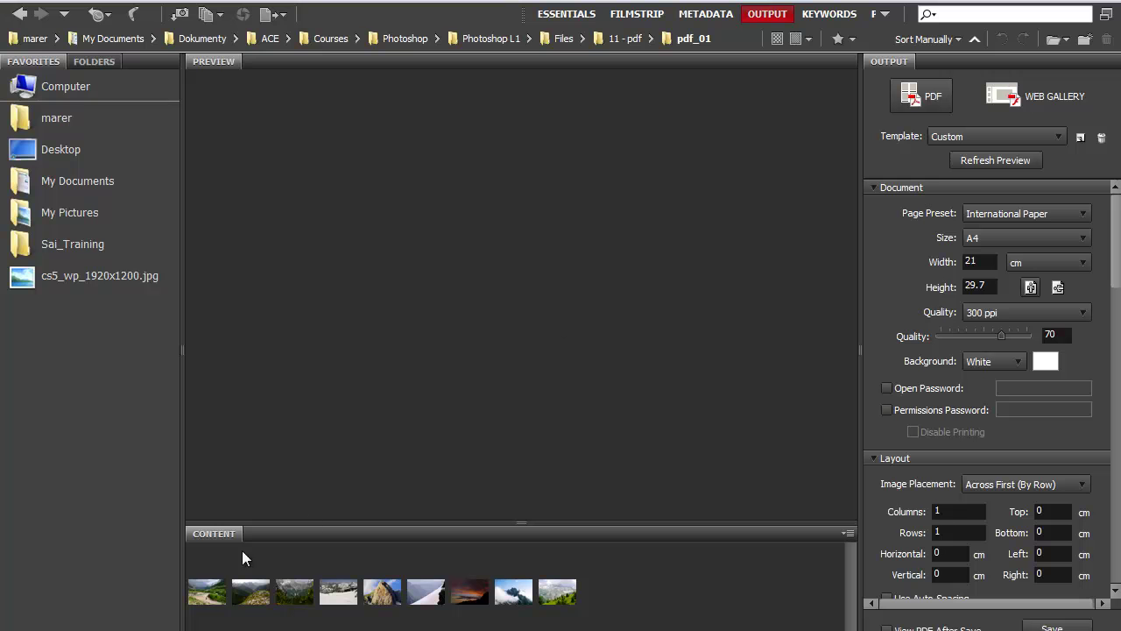
left_click(211, 592)
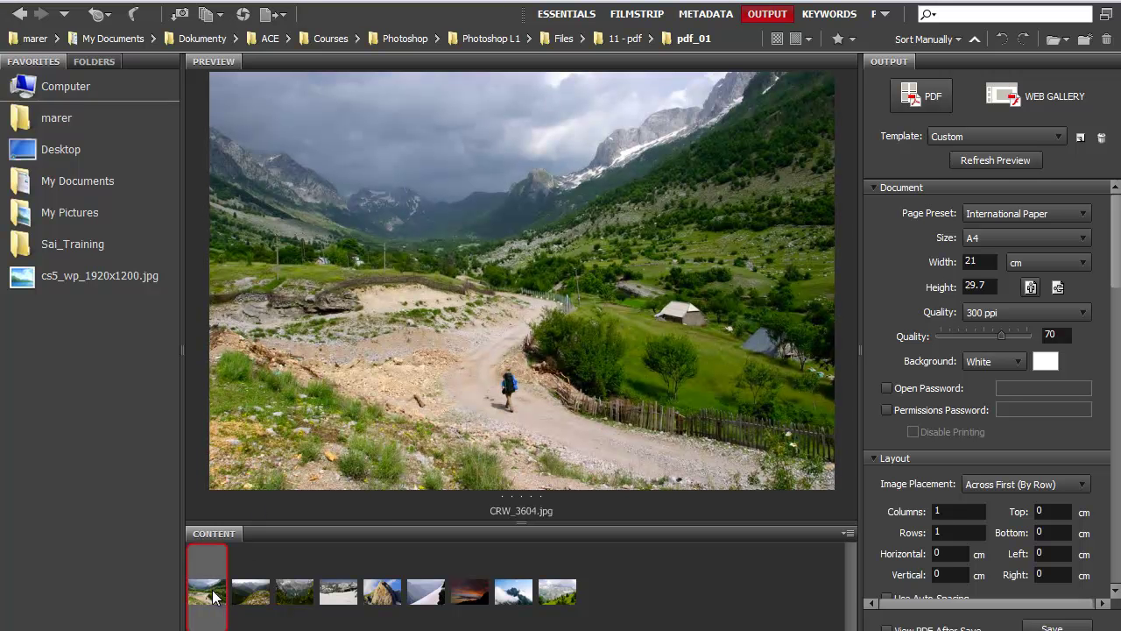
key("ctrl+a")
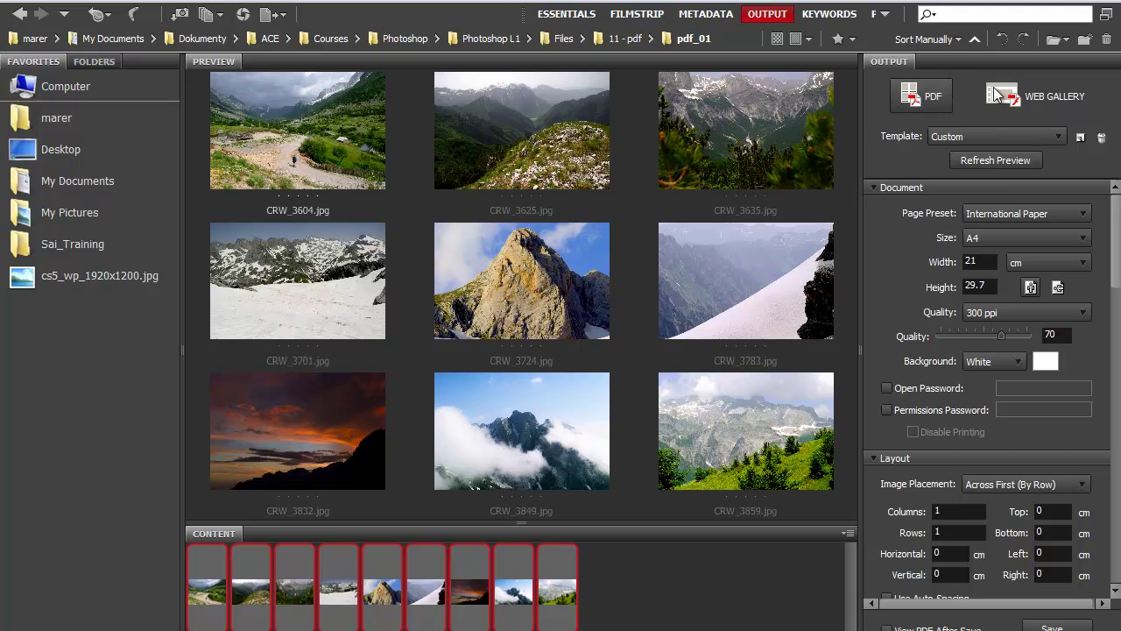
left_click(1059, 139)
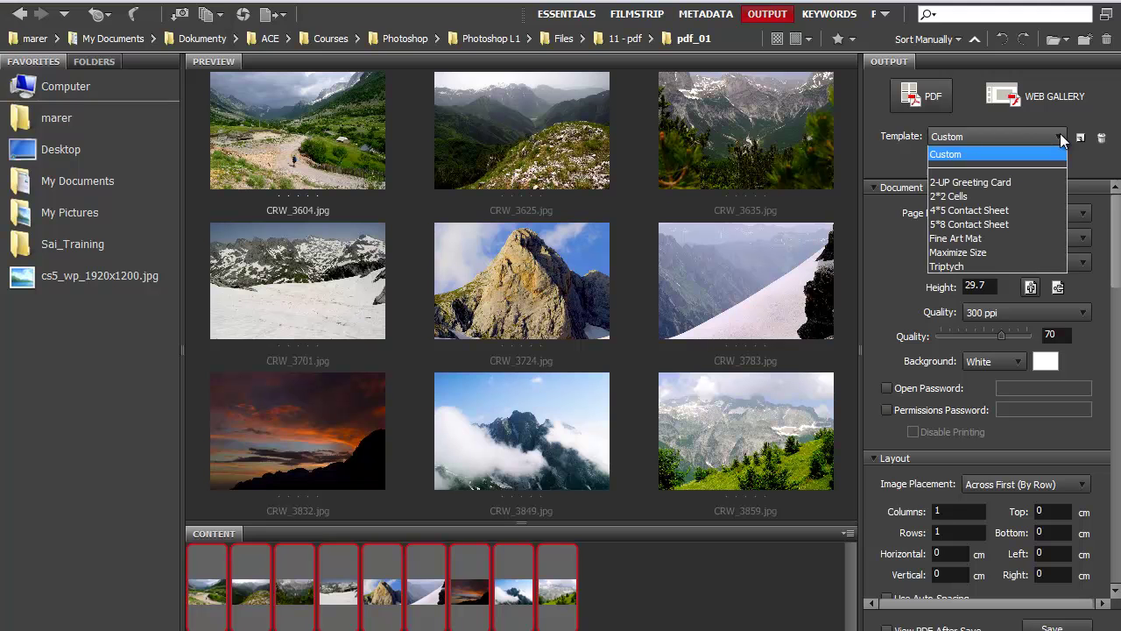
- Apply the Maximize Size template with the Web page preset at 1024 x 768 pixels
left_click(968, 254)
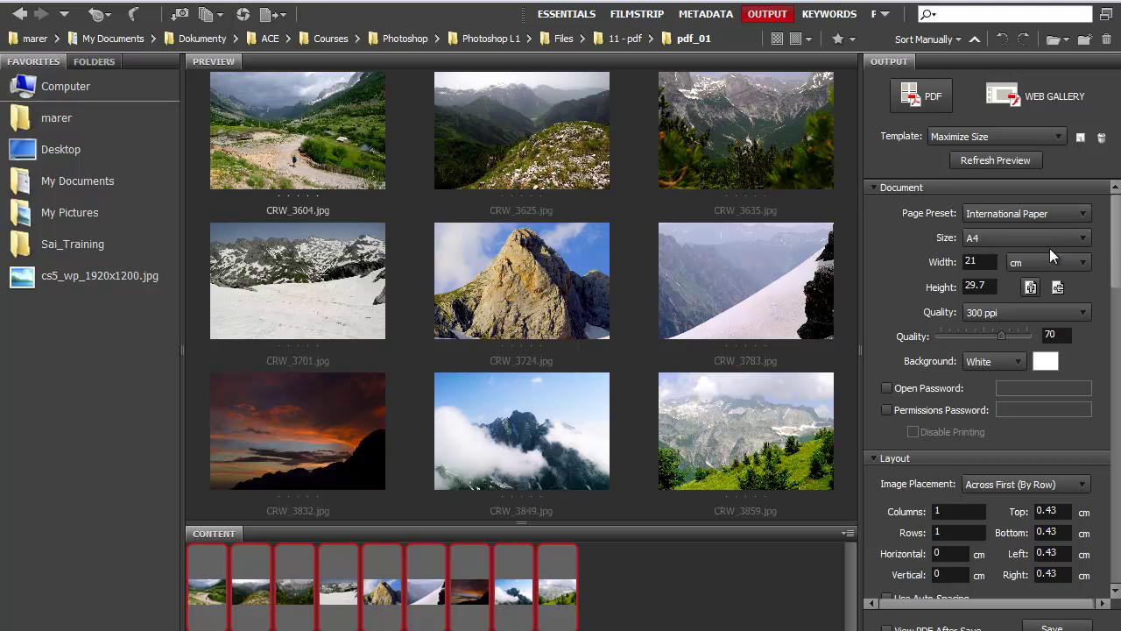
left_click(1087, 216)
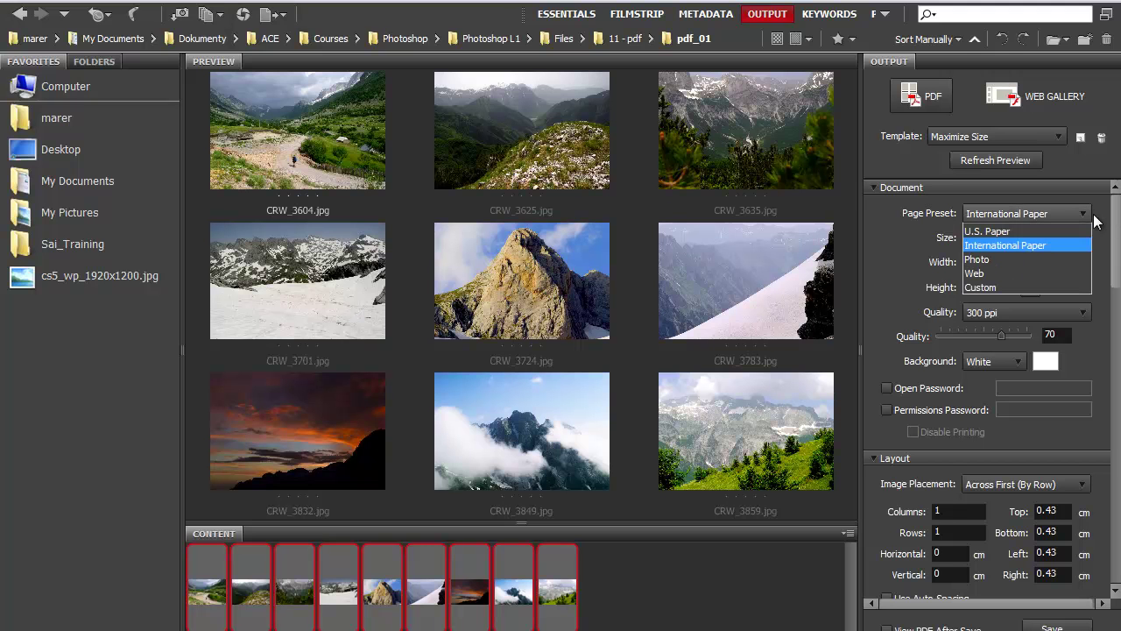
left_click(985, 273)
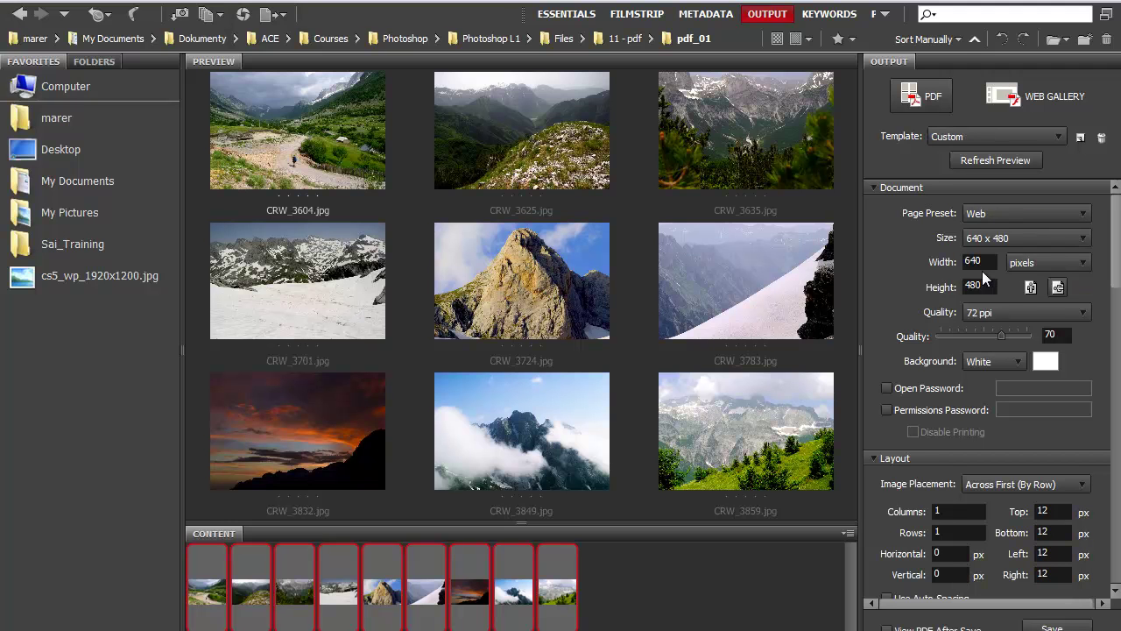
left_click(1084, 237)
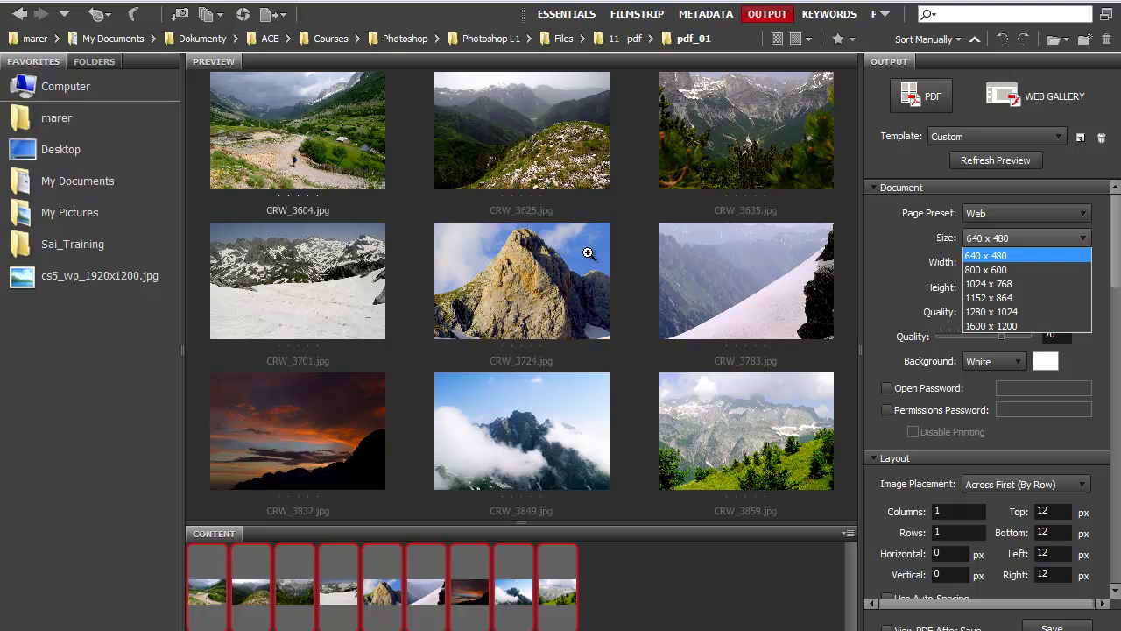
left_click(986, 286)
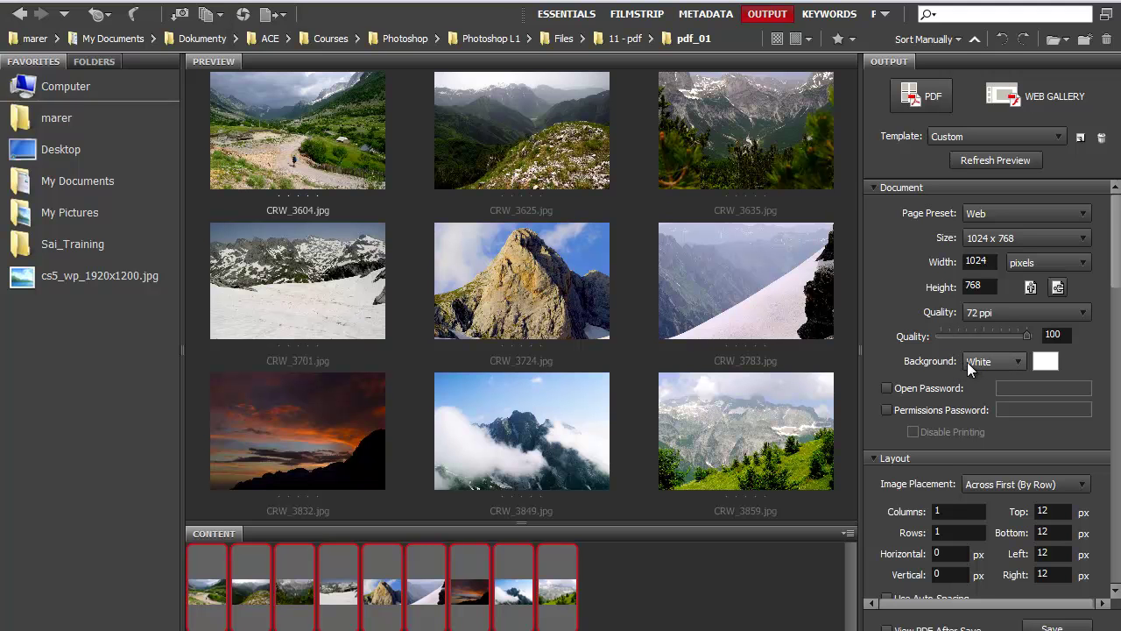
- Refresh the output preview to show the first photo on a white page
left_click(986, 163)
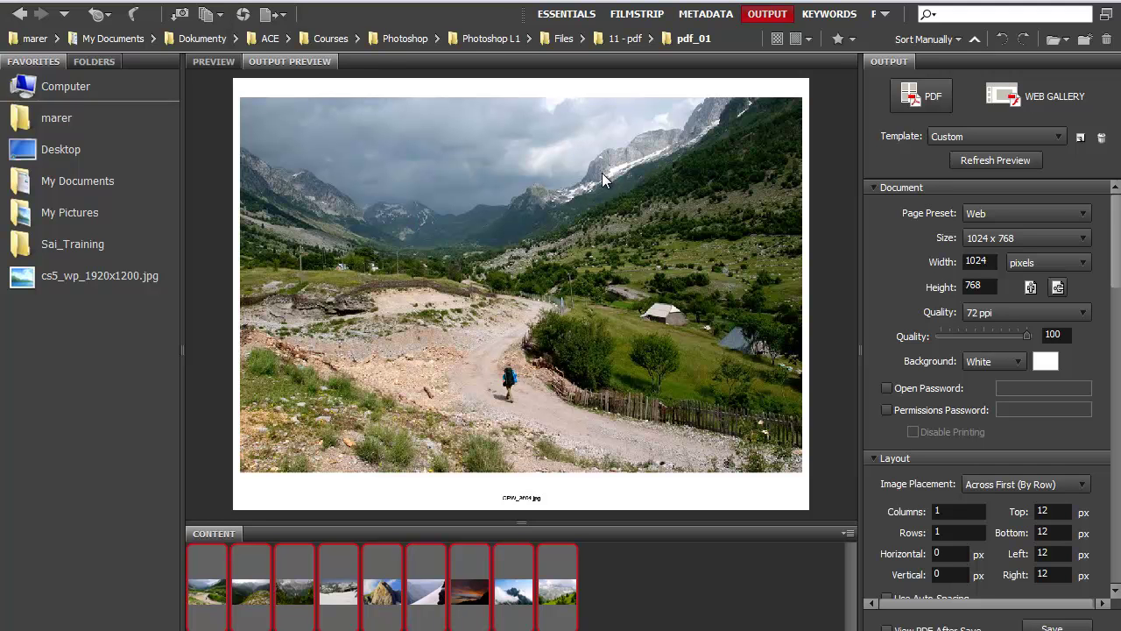
- Darken the page background to a custom very dark grey, refreshing the preview to check it
left_click(1047, 362)
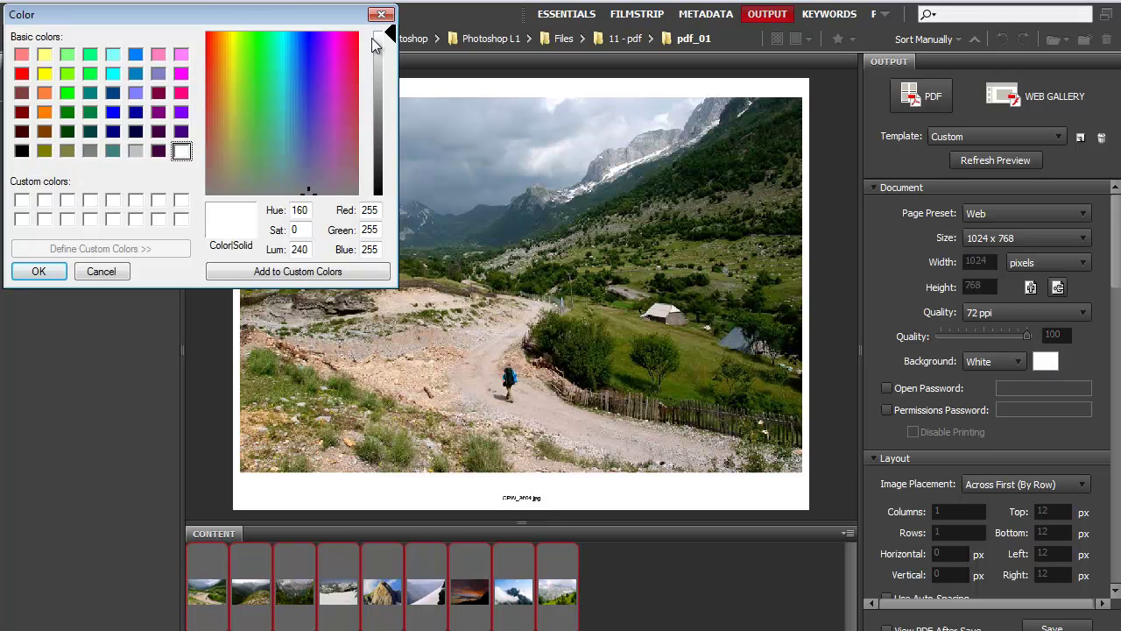
left_click_drag(389, 35, 381, 152)
left_click(39, 271)
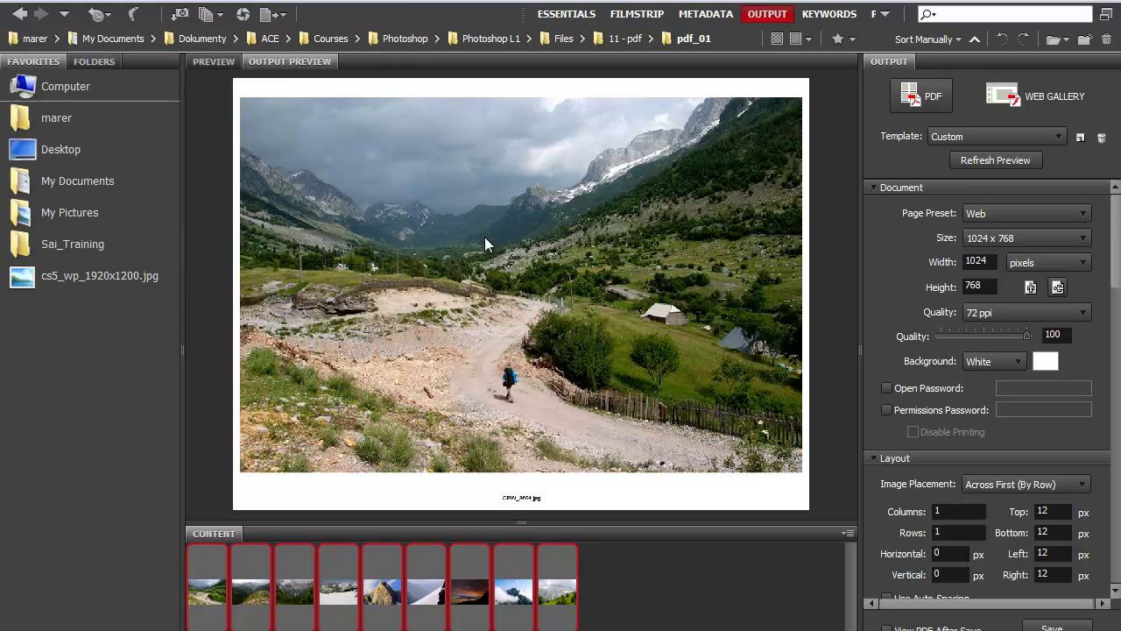
left_click(971, 161)
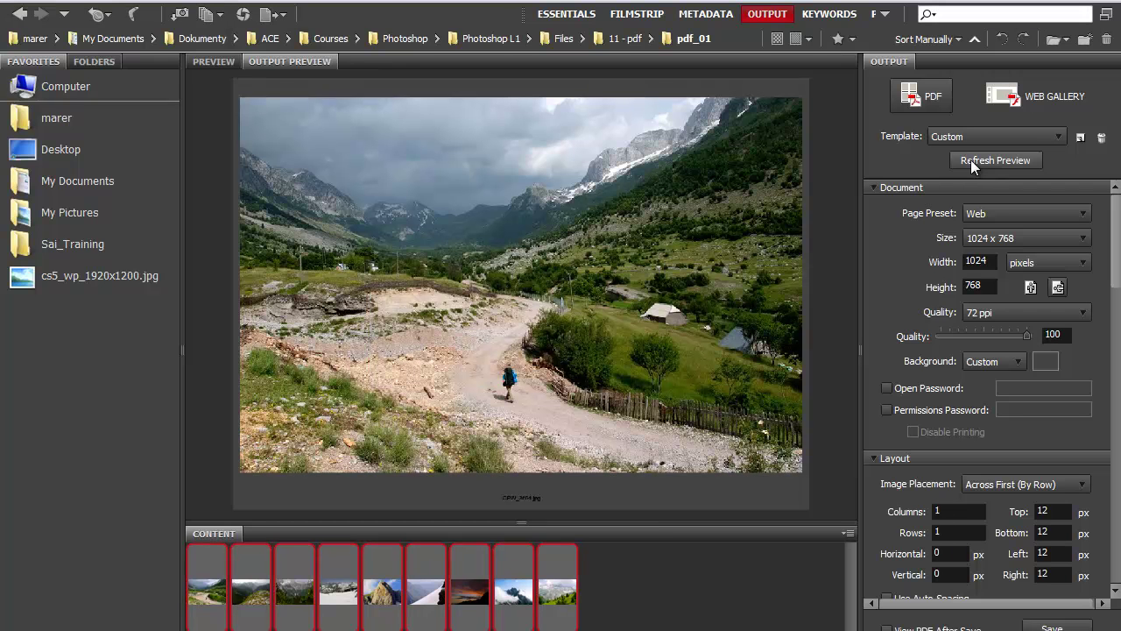
left_click(1045, 360)
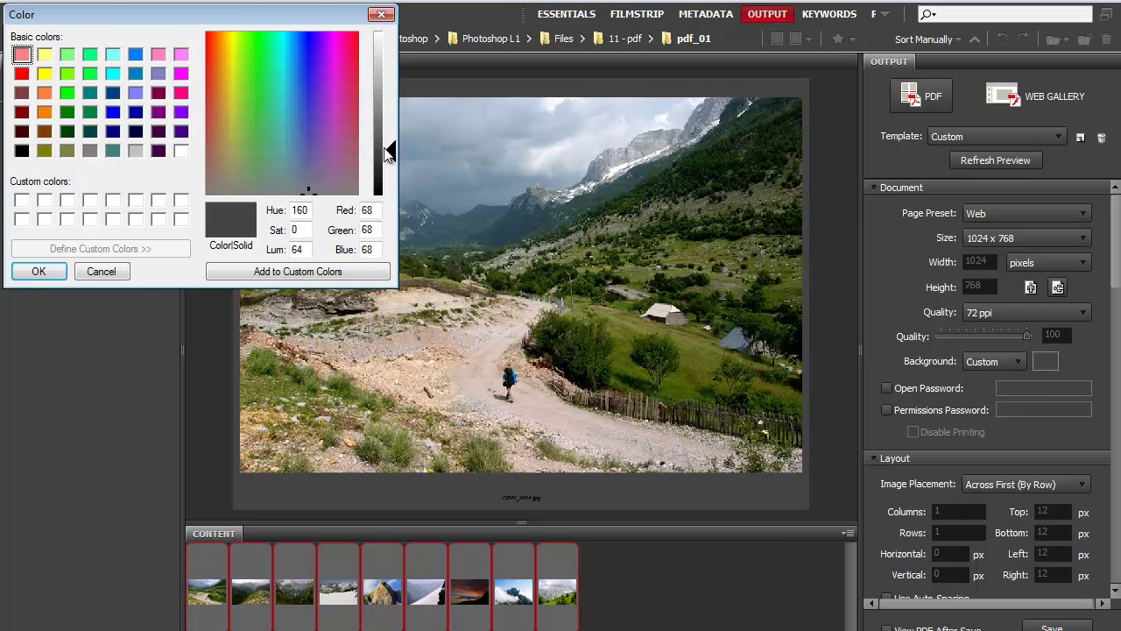
left_click_drag(388, 147, 388, 172)
left_click(38, 272)
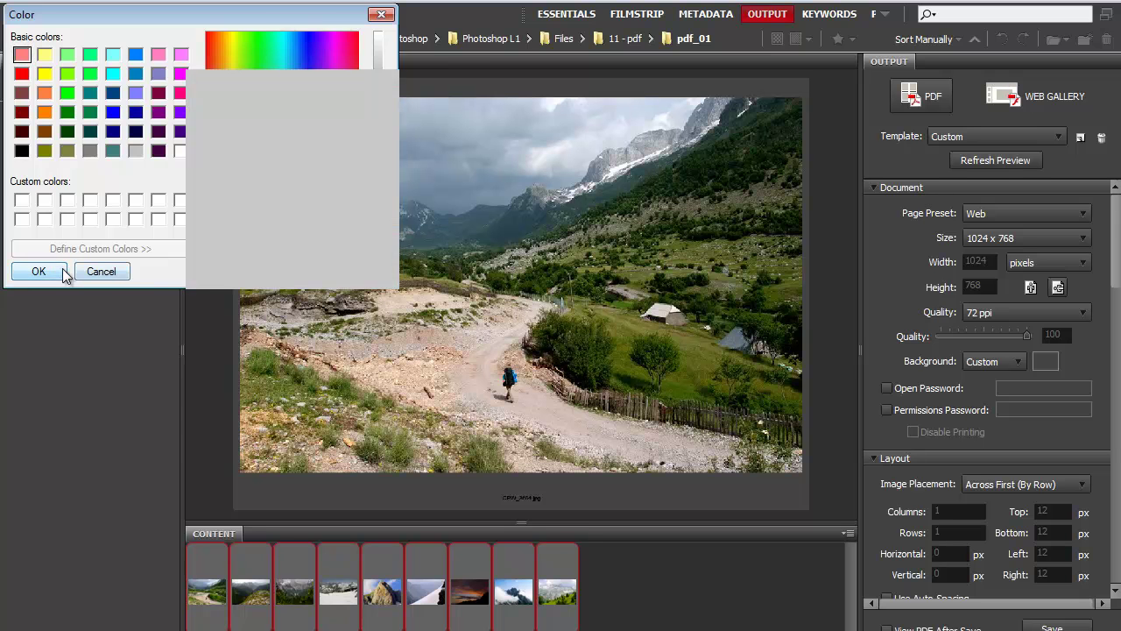
left_click(994, 158)
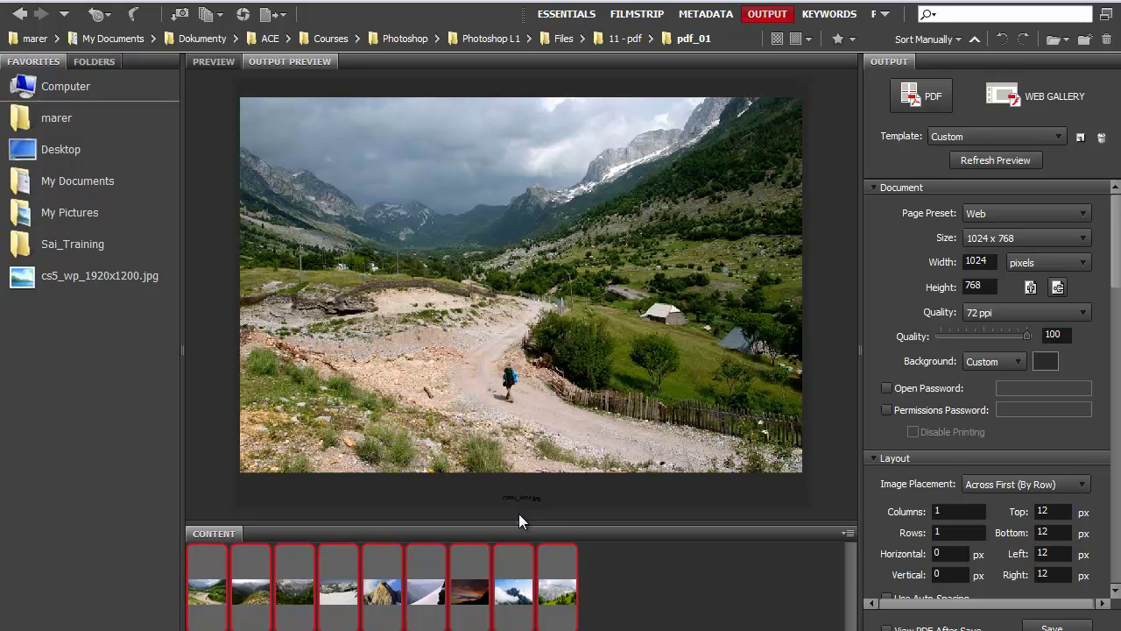
mouse_move(518, 523)
left_mouse_down()
mouse_move(508, 461)
mouse_move(504, 528)
mouse_move(516, 531)
mouse_move(523, 440)
mouse_move(514, 509)
left_mouse_up()
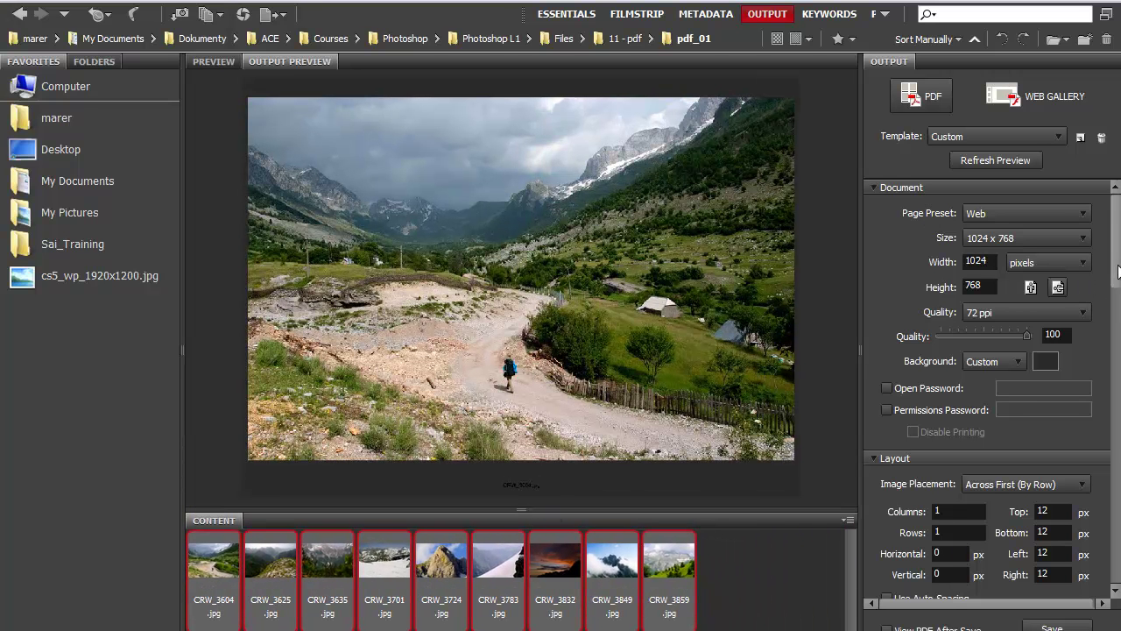
- Uncheck the Filename overlay and refresh the preview without captions
scroll(937, 241, "down", 3)
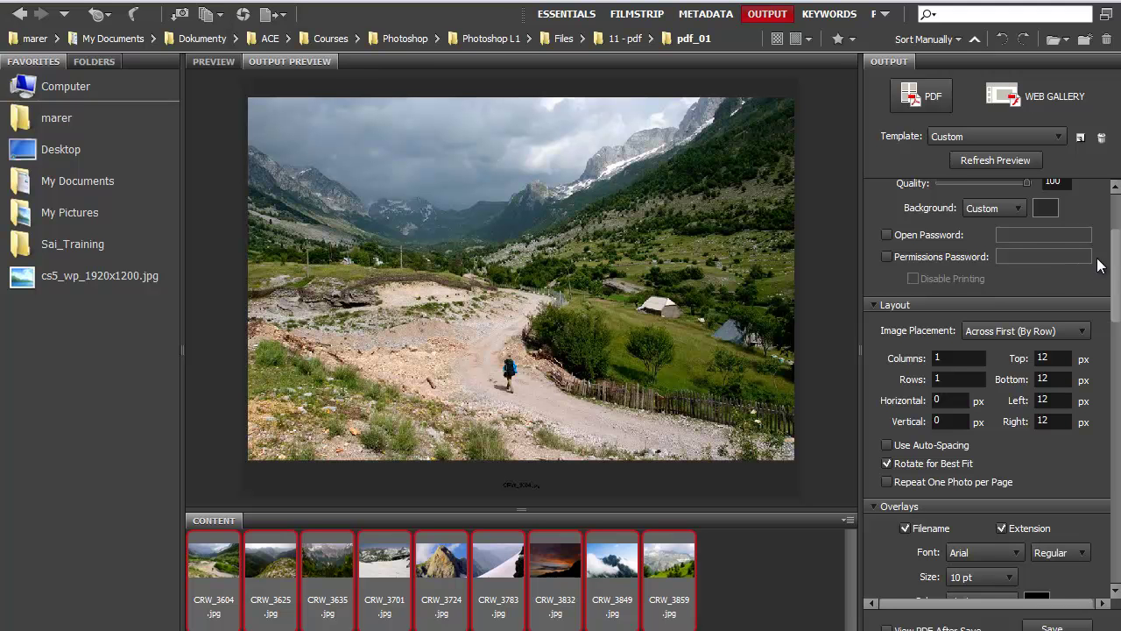
left_click_drag(1116, 254, 1116, 283)
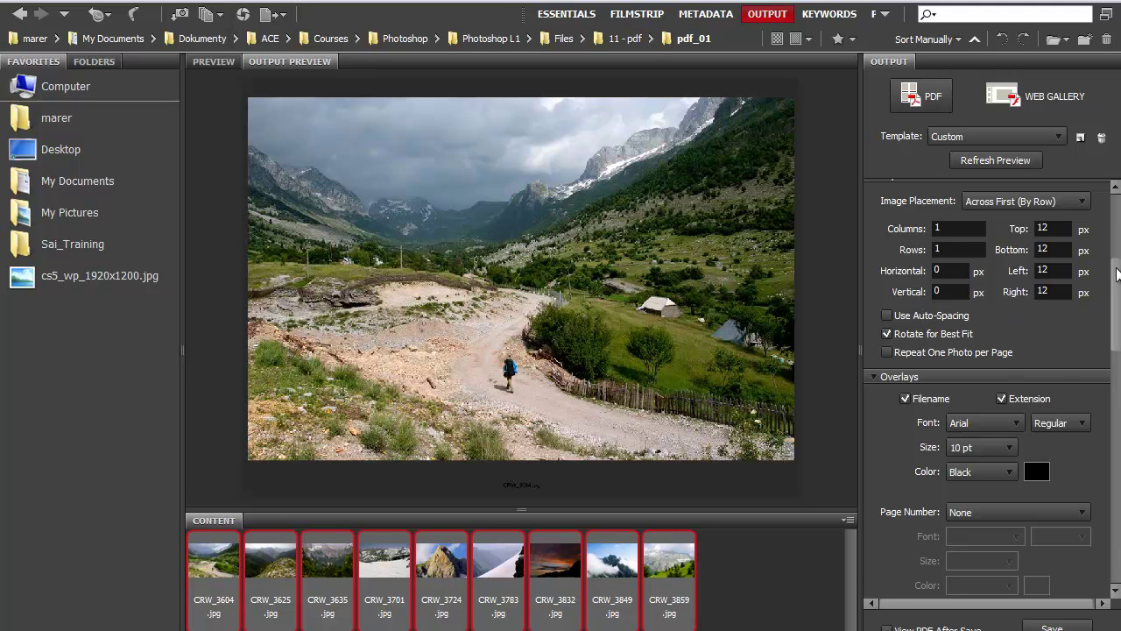
scroll(995, 256, "down", 2)
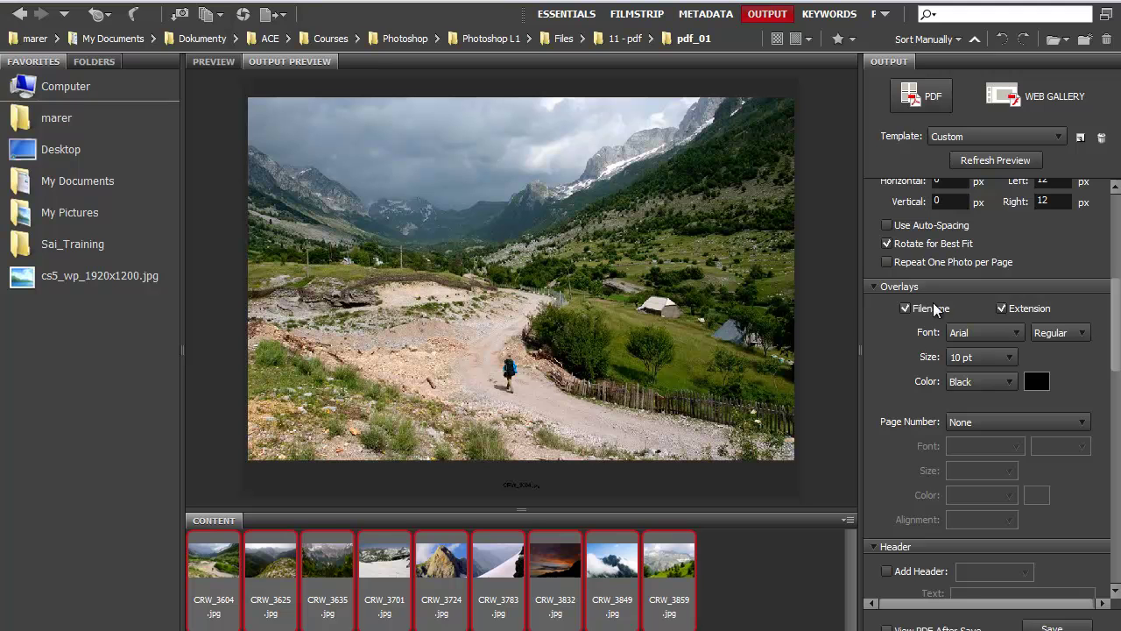
left_click(905, 308)
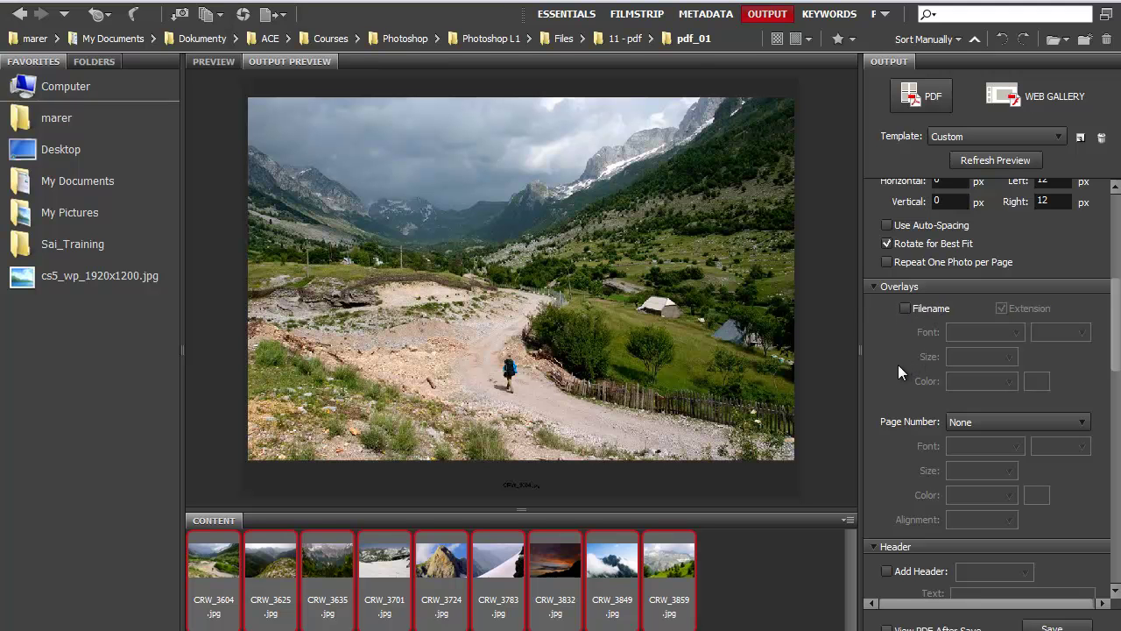
left_click(984, 160)
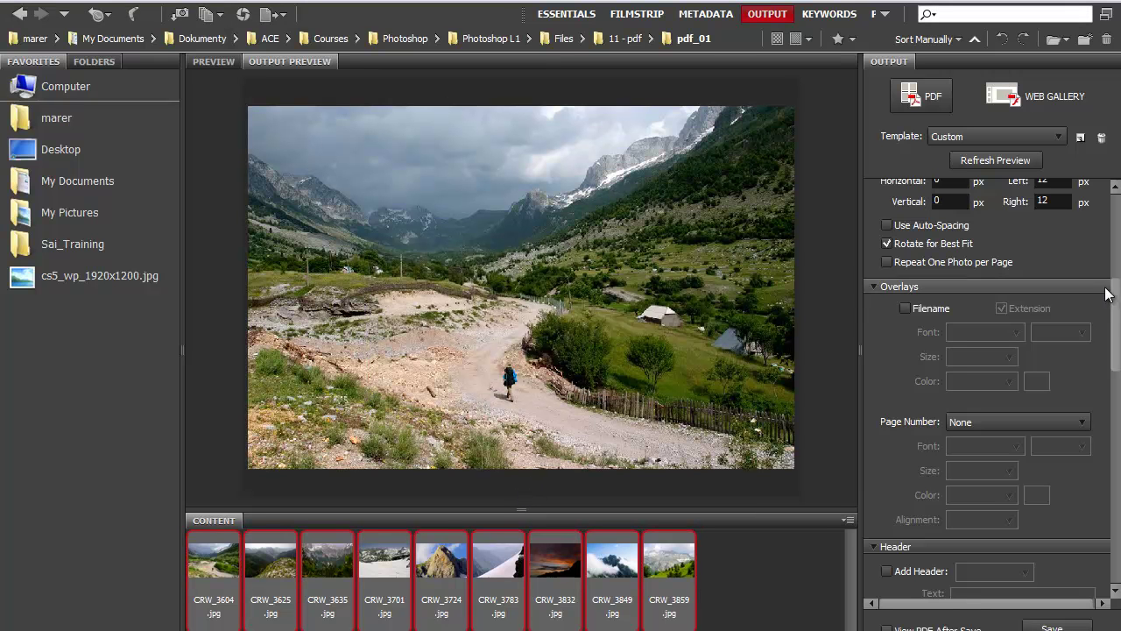
scroll(1115, 297, "down", 2)
scroll(987, 389, "down", 5)
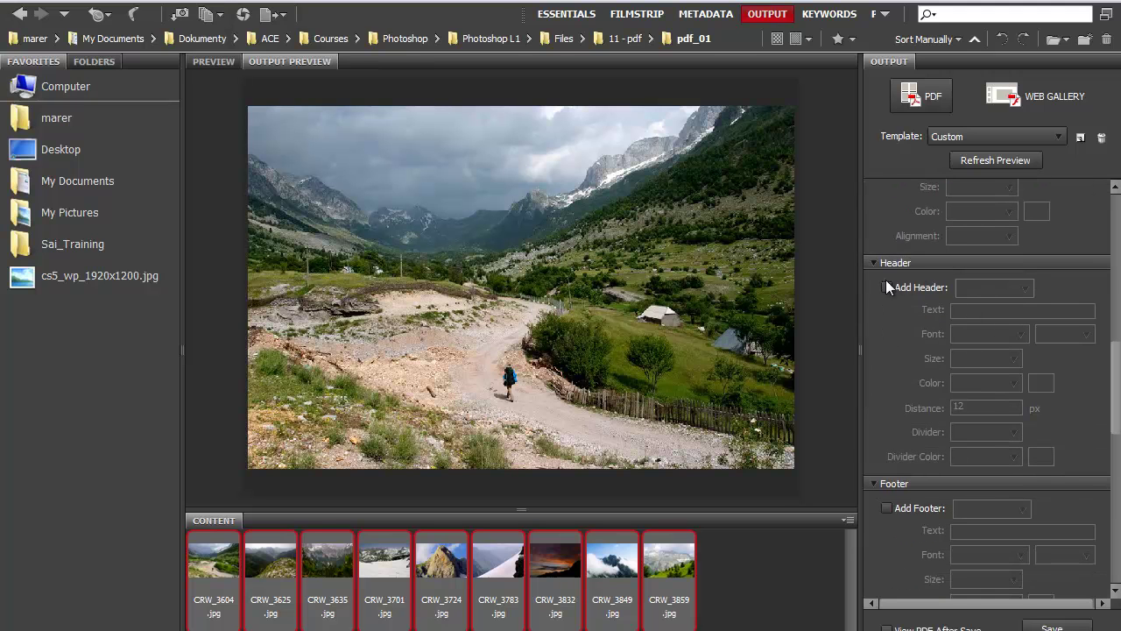
scroll(1116, 359, "down", 4)
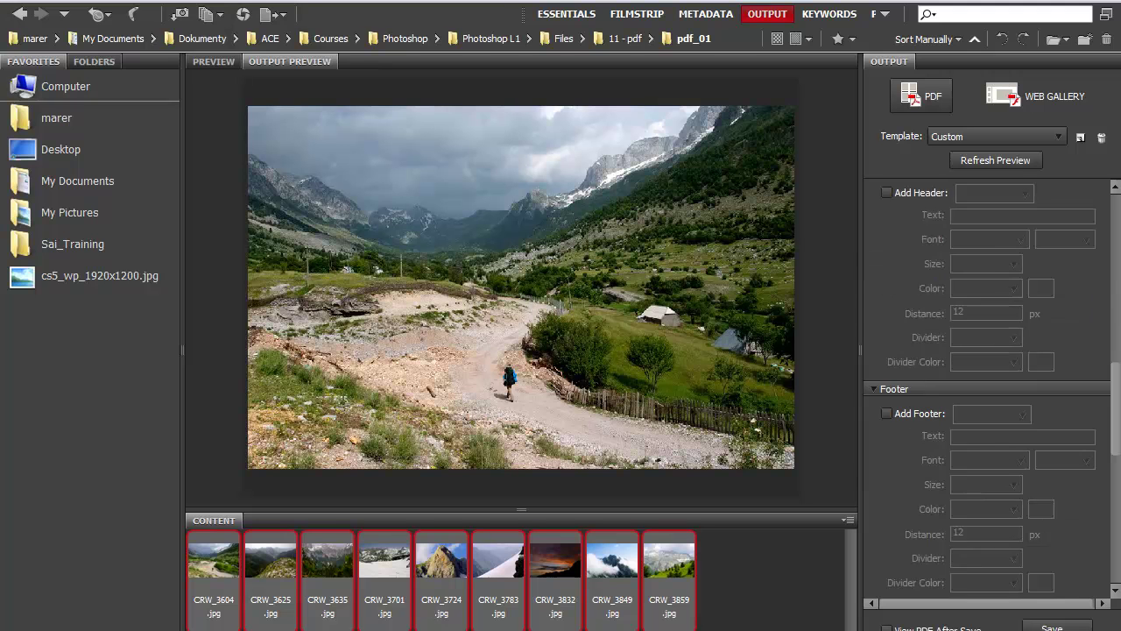
scroll(992, 387, "down", 2)
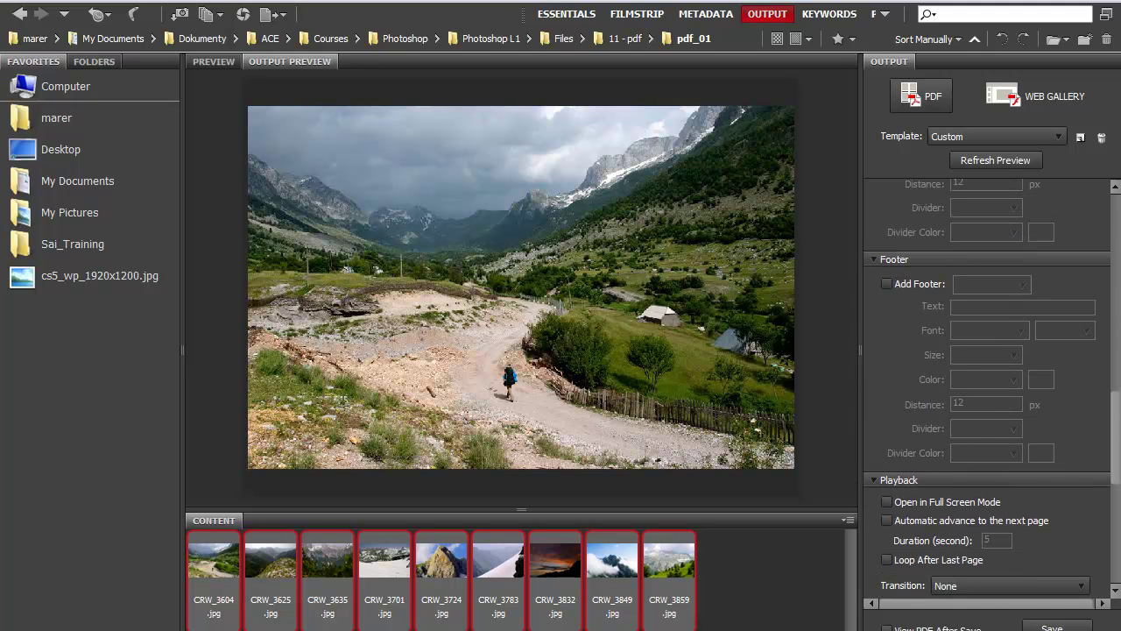
- Set playback to auto-advance every 4 seconds with a Fast Fade transition
left_click_drag(1116, 422, 1117, 452)
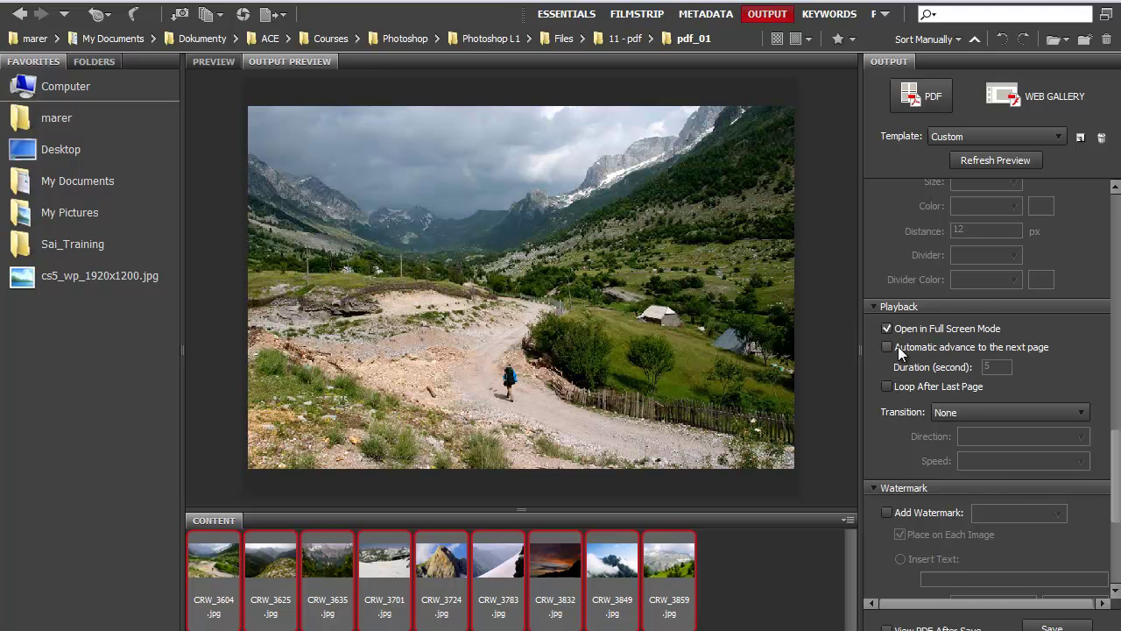
left_click(886, 347)
left_click(995, 367)
left_click(1080, 415)
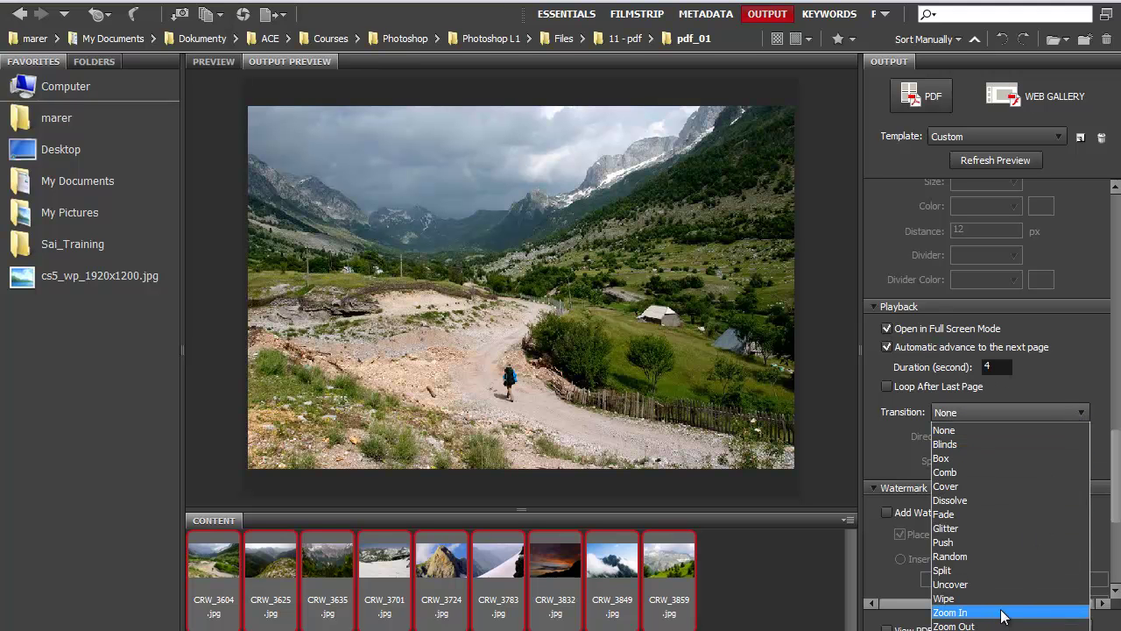
left_click(958, 514)
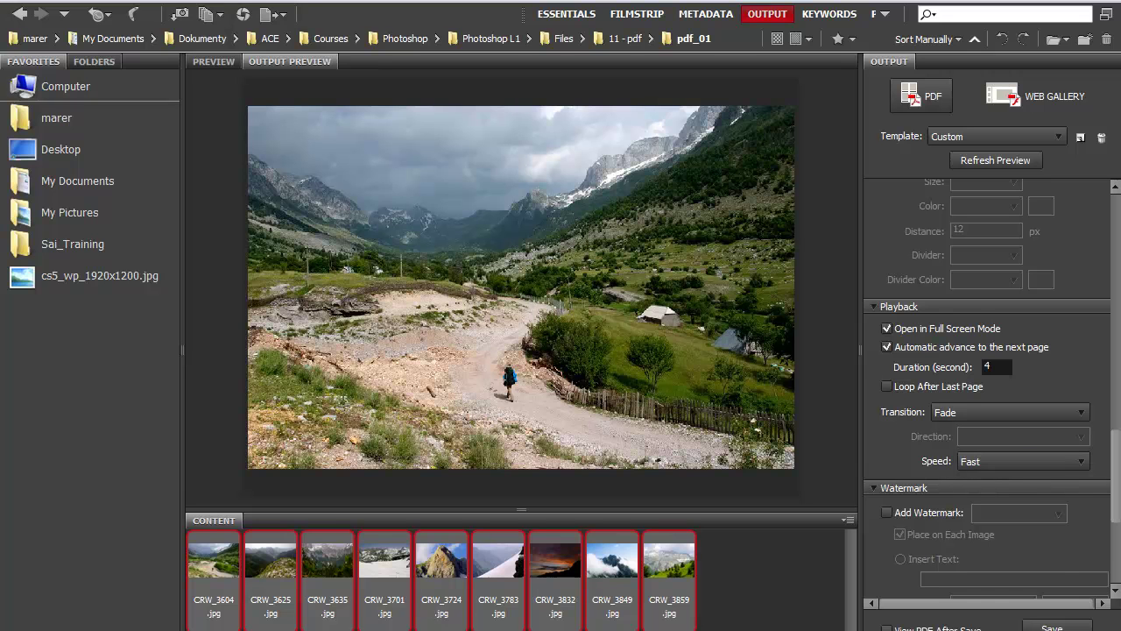
- Turn on a text watermark reading the photographer's © 2011 copyright line
scroll(987, 389, "down", 6)
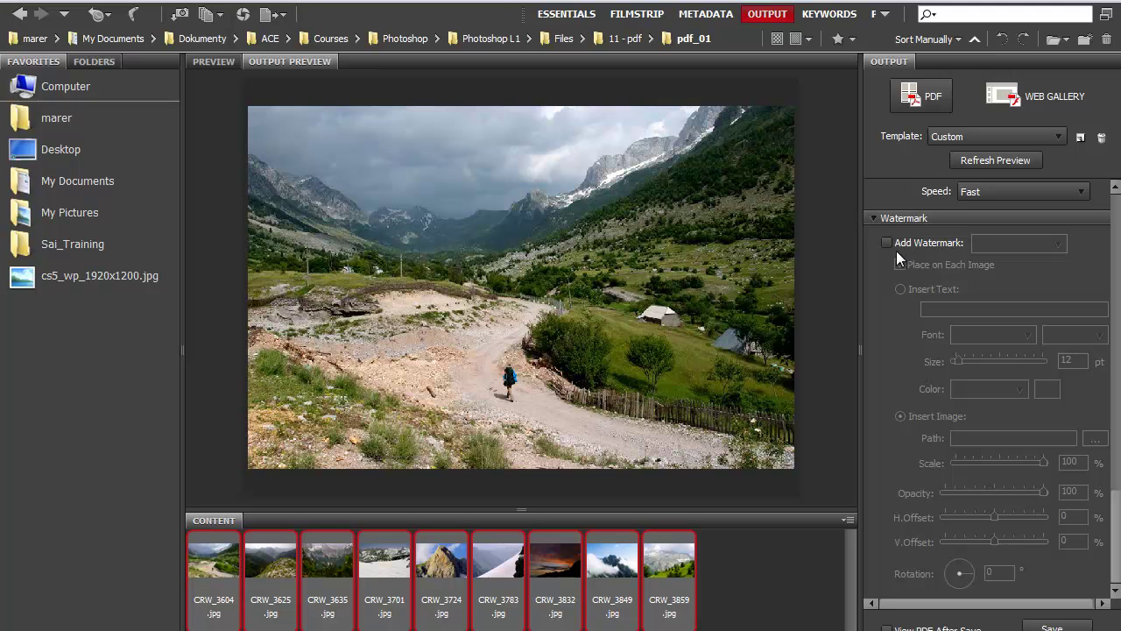
left_click(887, 243)
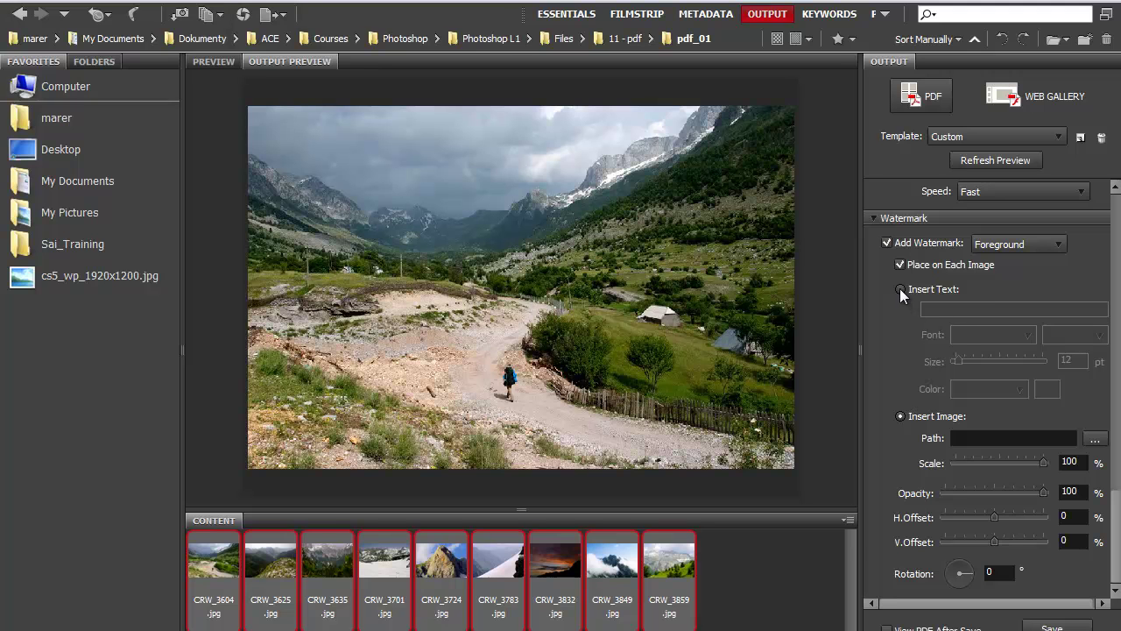
left_click(900, 289)
left_click(944, 308)
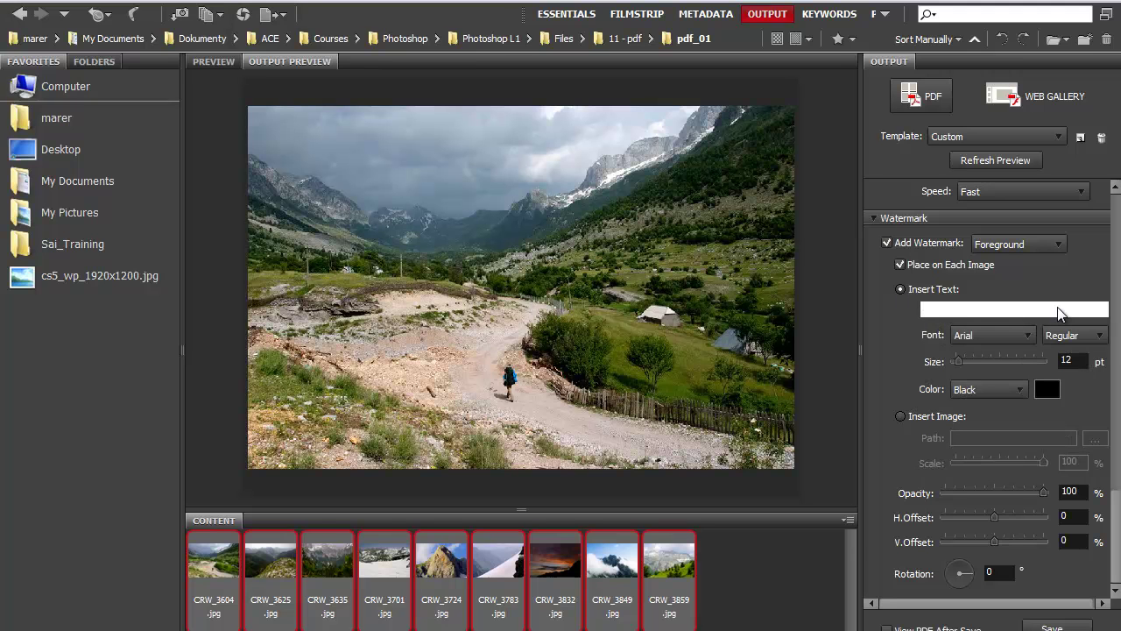
type("2011 Marek Mularczyk ")
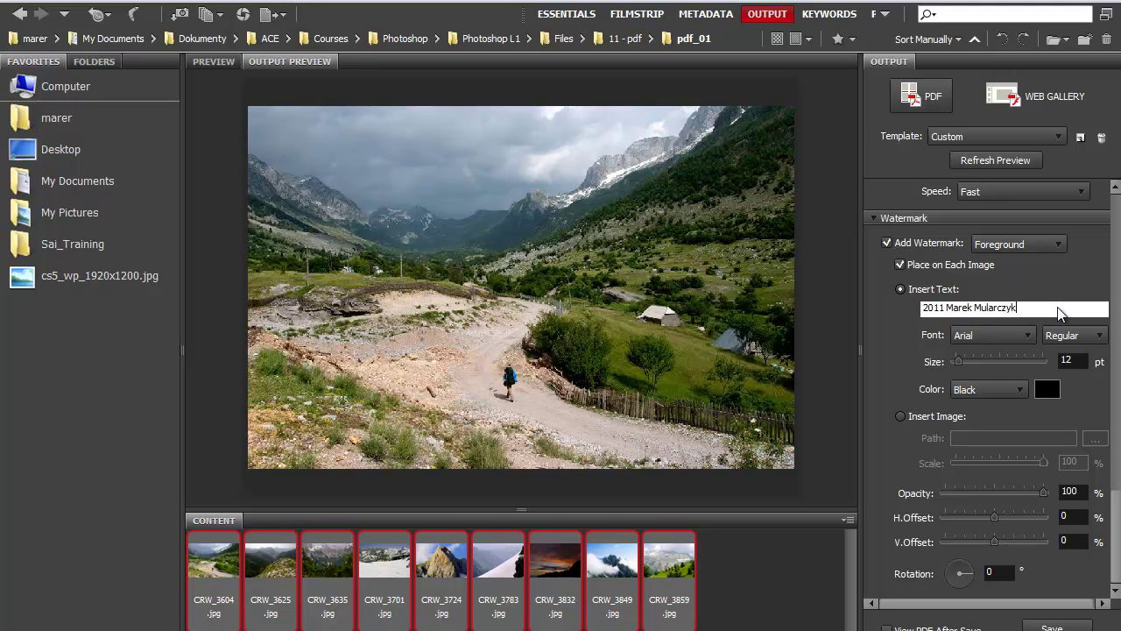
type("Pg")
type("otogr")
type("a")
type("©")
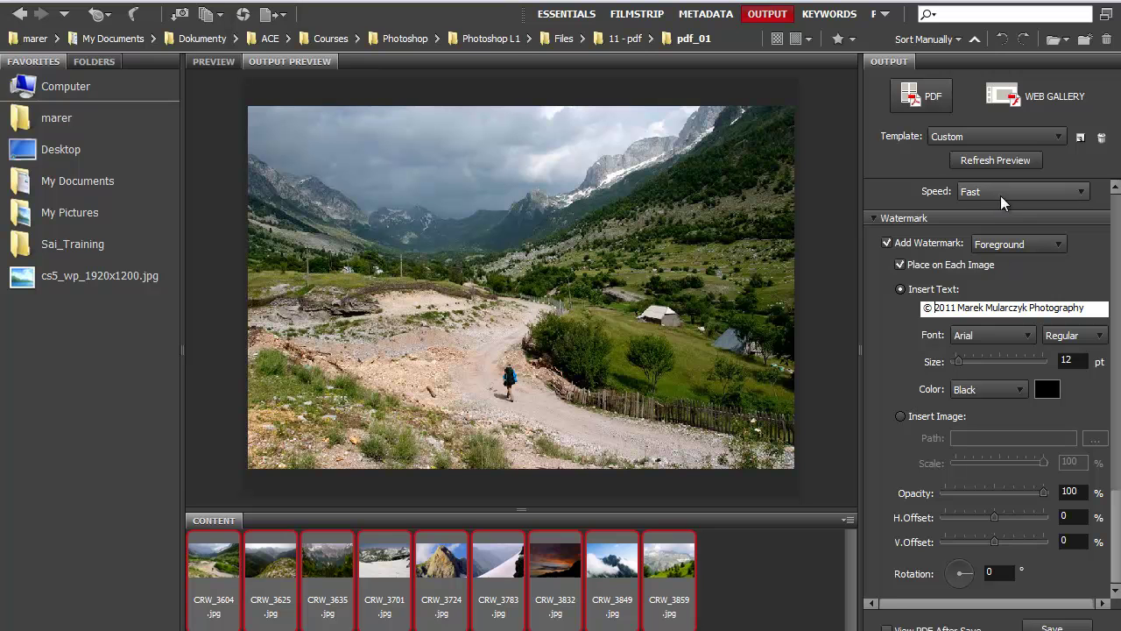
- Set the watermark font to Gabriola at 64 pt and refresh the preview
left_click(995, 160)
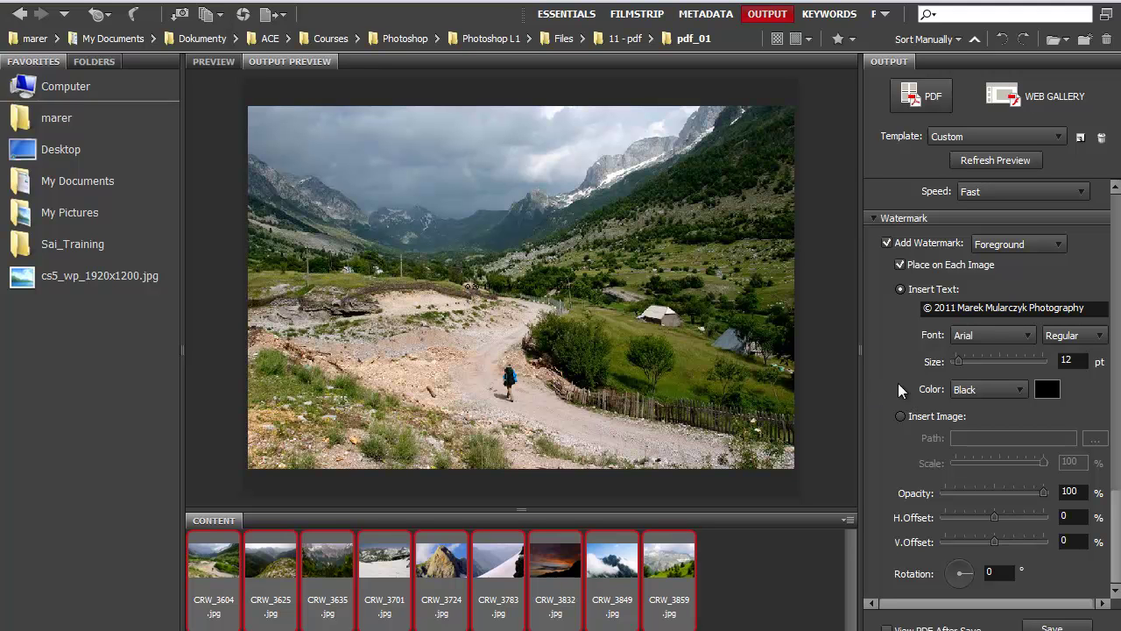
left_click_drag(960, 362, 985, 361)
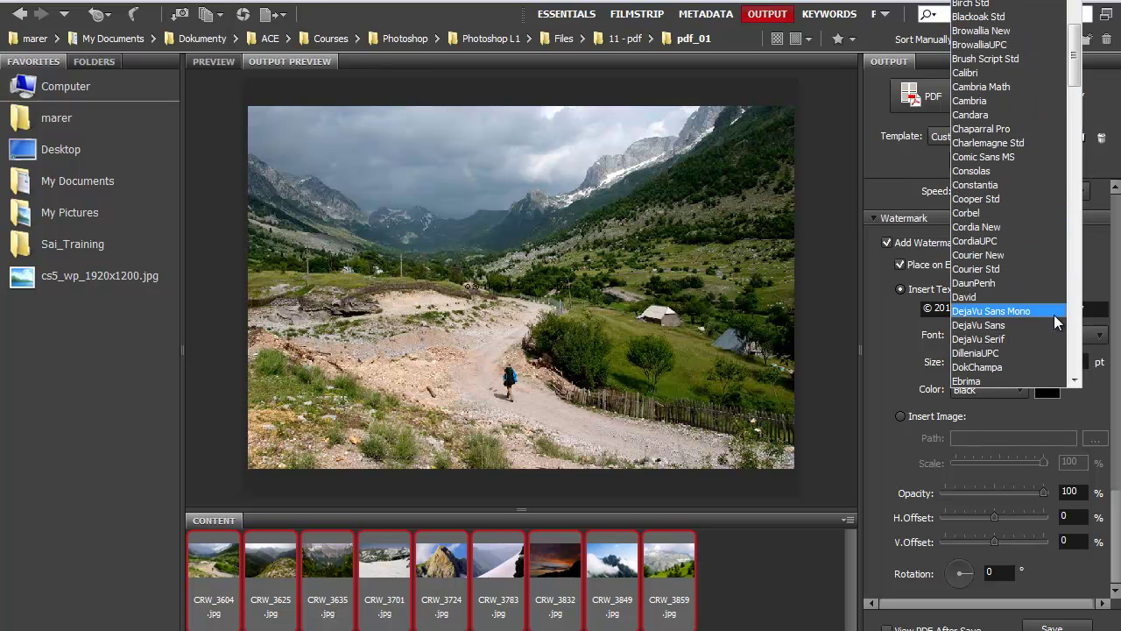
left_click(1076, 342)
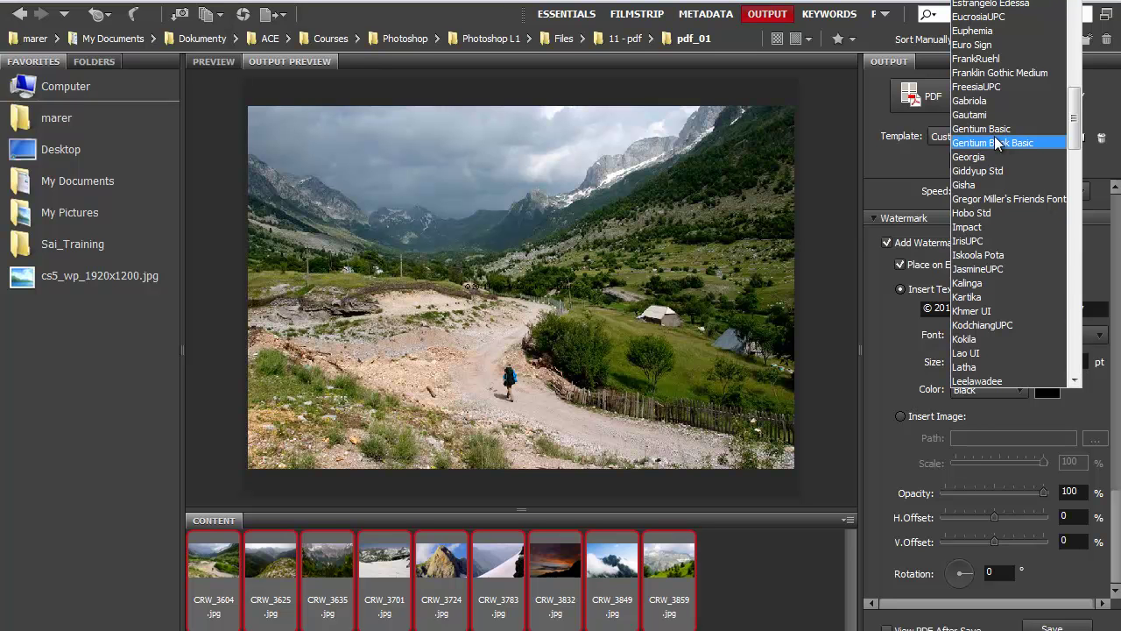
key("Return")
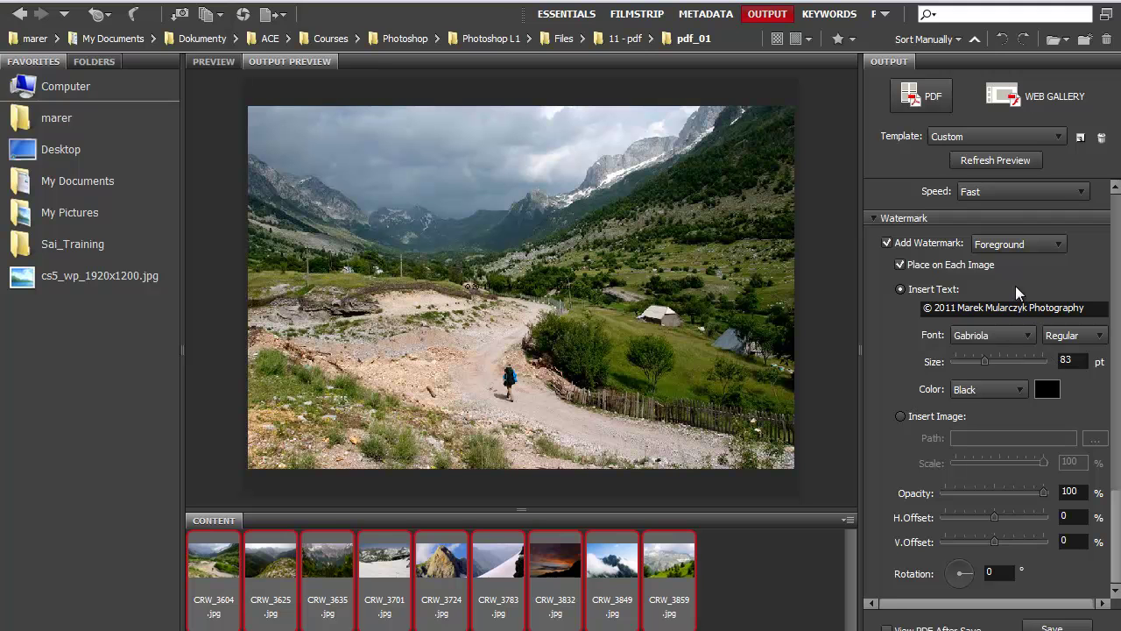
left_click(963, 164)
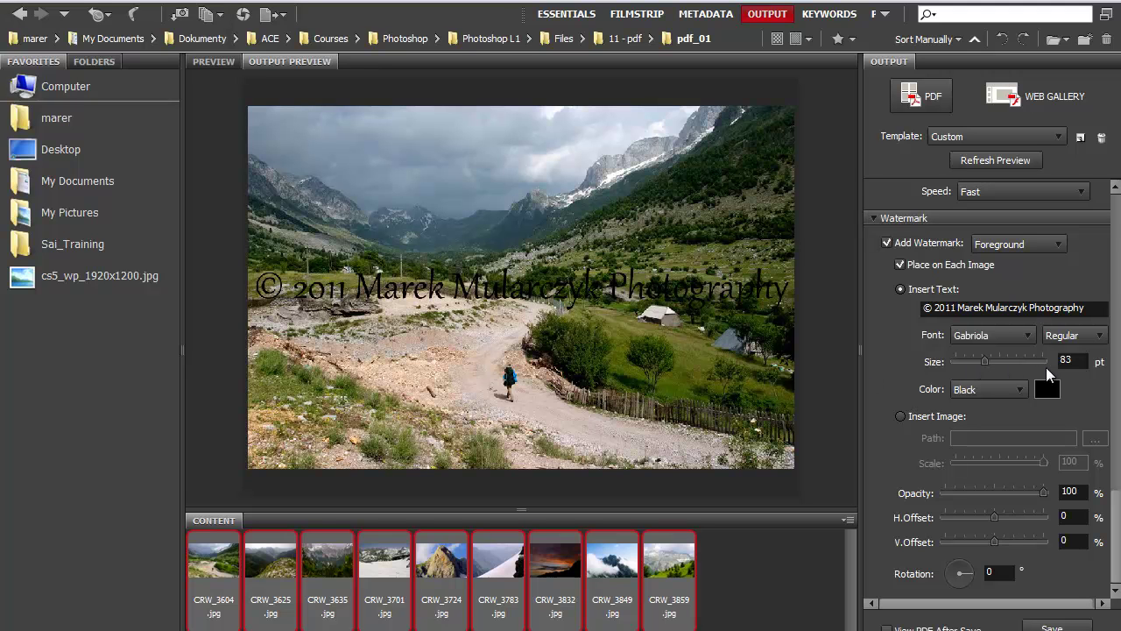
left_click(1066, 366)
type("64")
key("Return")
left_click(966, 168)
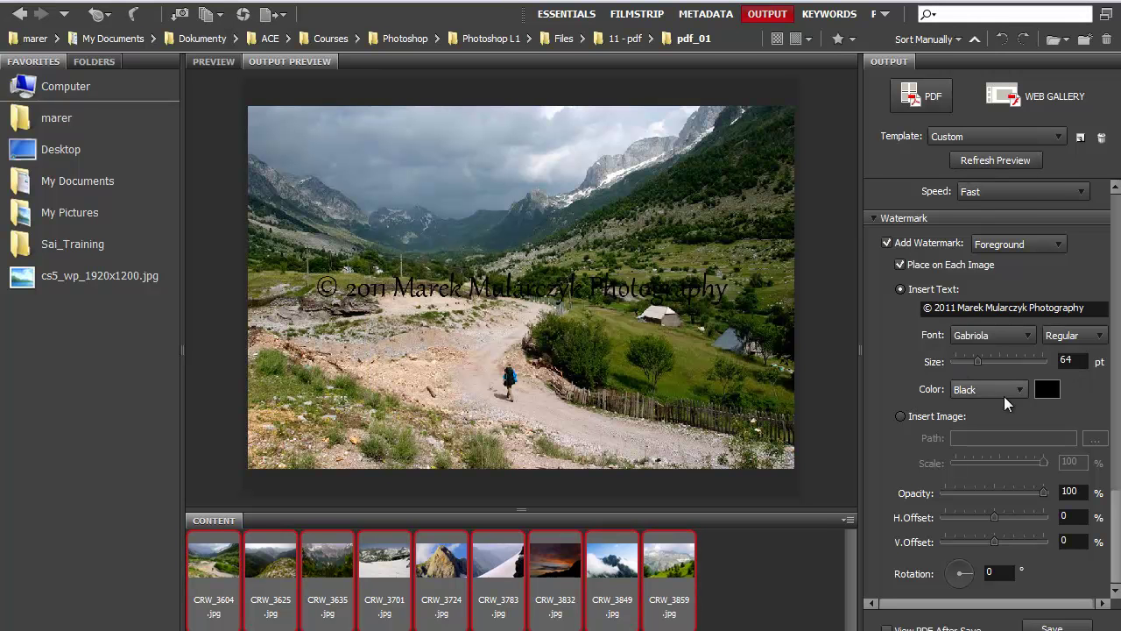
- Make the watermark text White and lower its opacity to 30%
left_click(1047, 388)
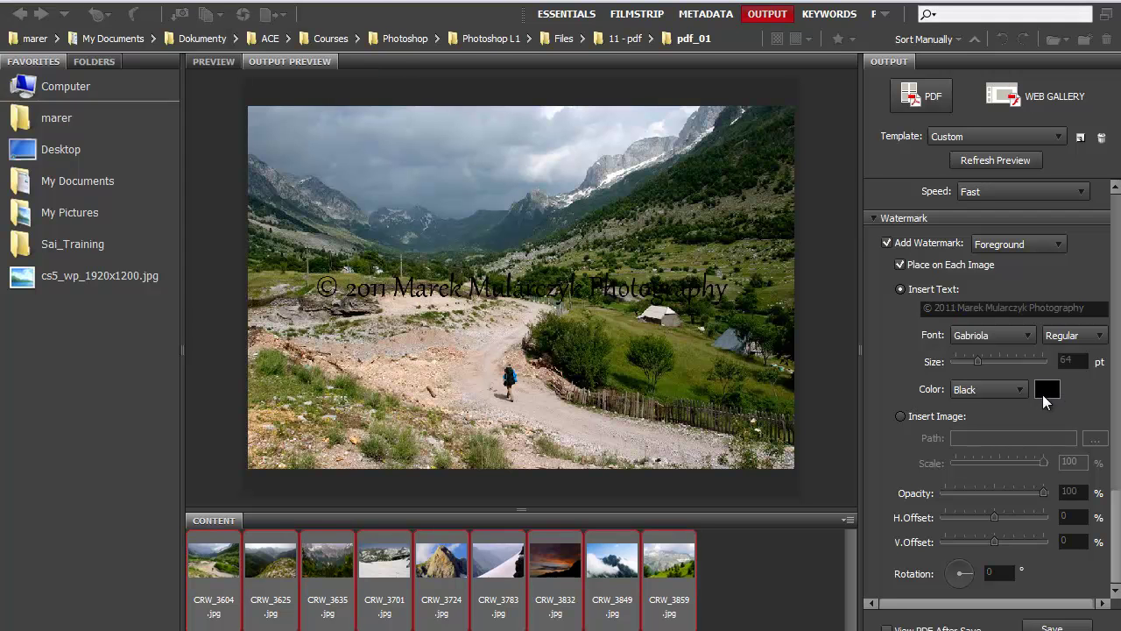
left_click(107, 272)
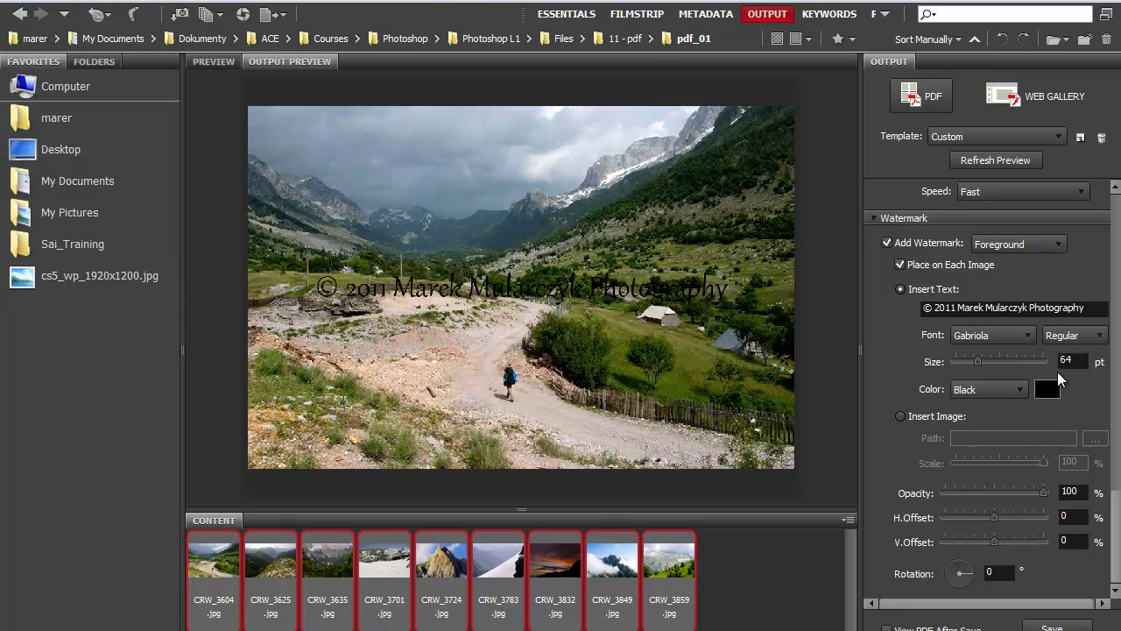
left_click(1020, 389)
left_click(982, 417)
left_click(990, 159)
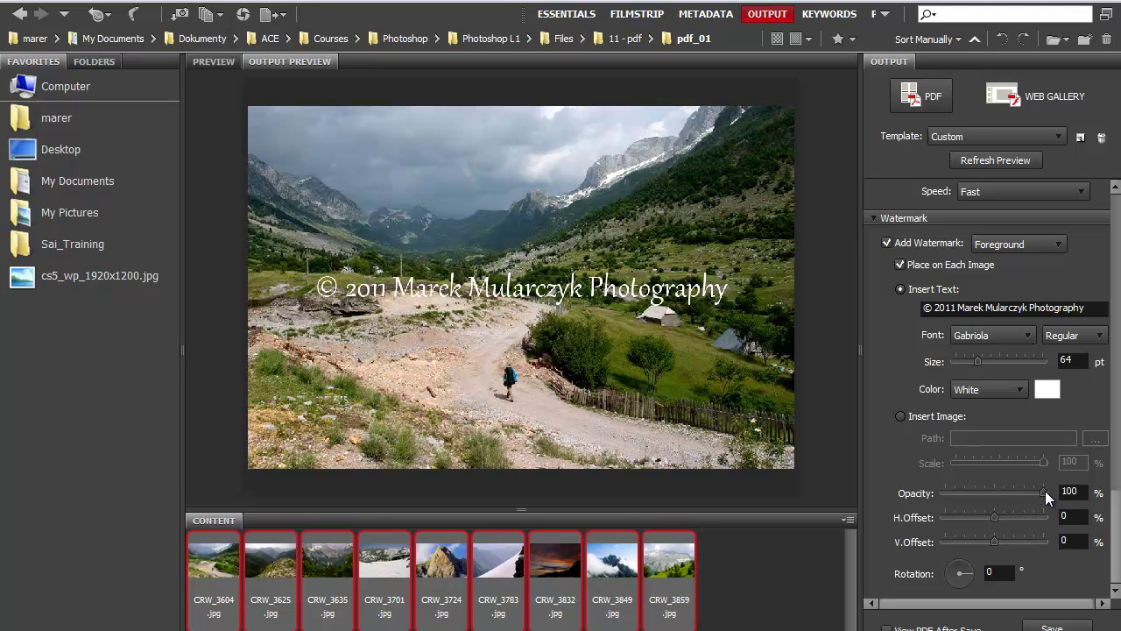
left_click_drag(1045, 491, 992, 492)
left_click(991, 158)
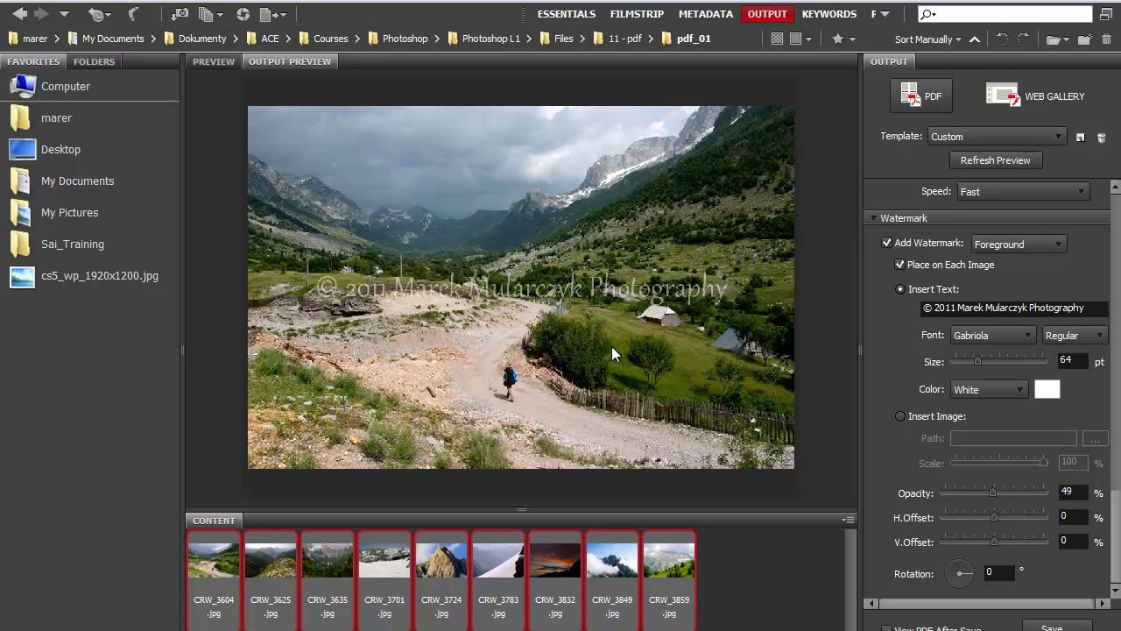
left_click_drag(989, 492, 978, 492)
- Raise the watermark to 80% vertical offset and shrink it to 48 pt
left_click_drag(995, 537, 1017, 541)
left_click(979, 159)
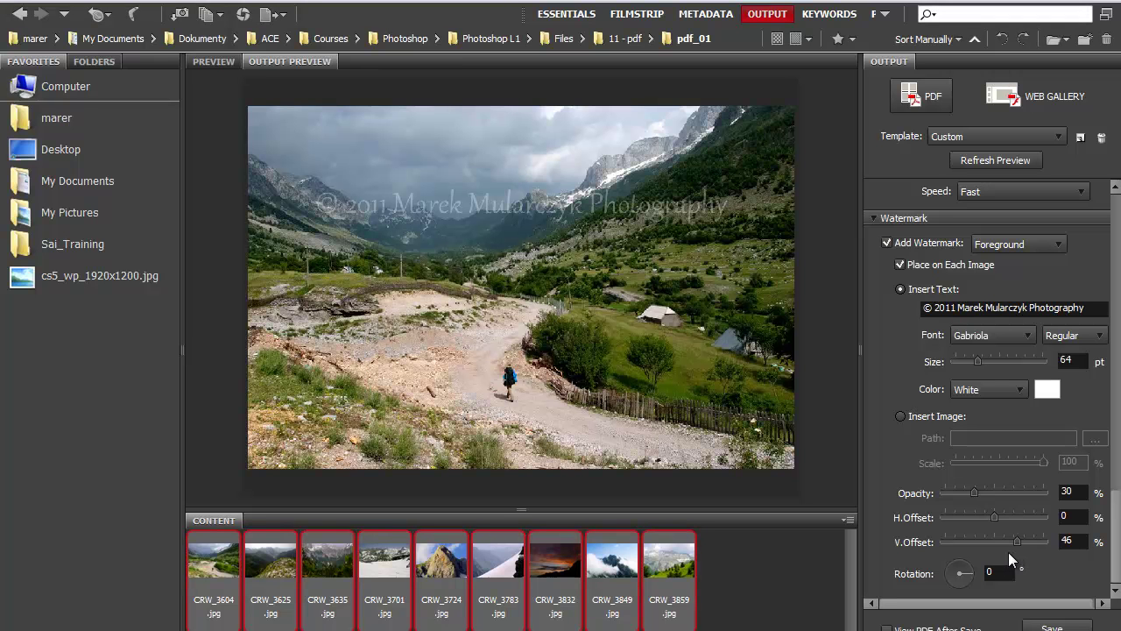
left_click_drag(1014, 539, 957, 541)
left_click(993, 163)
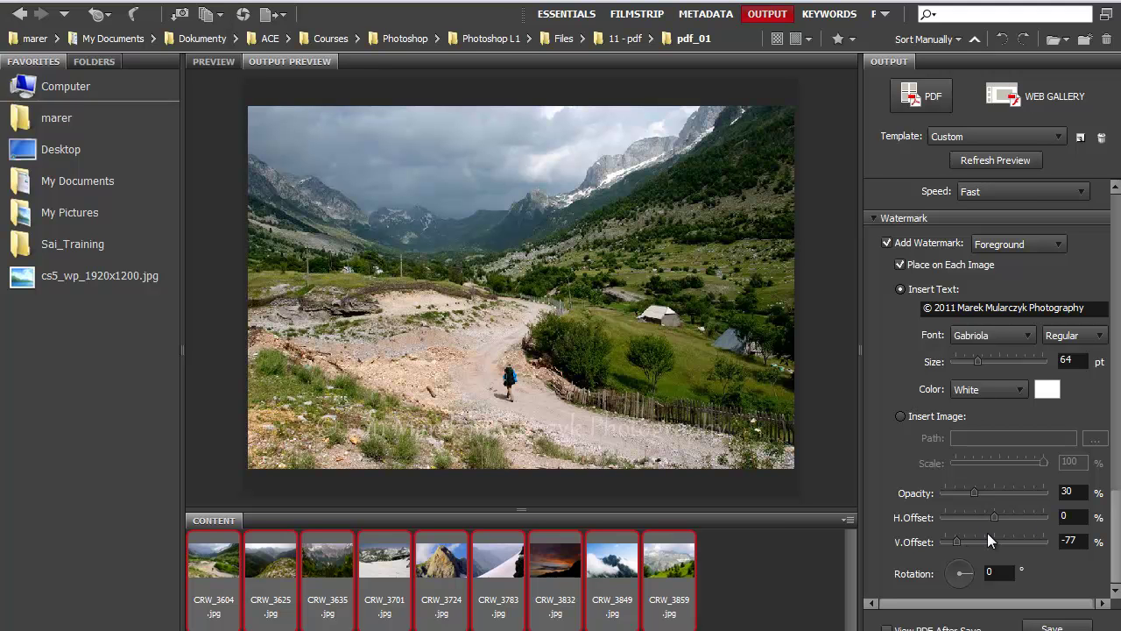
left_click_drag(956, 539, 1028, 542)
left_click(998, 161)
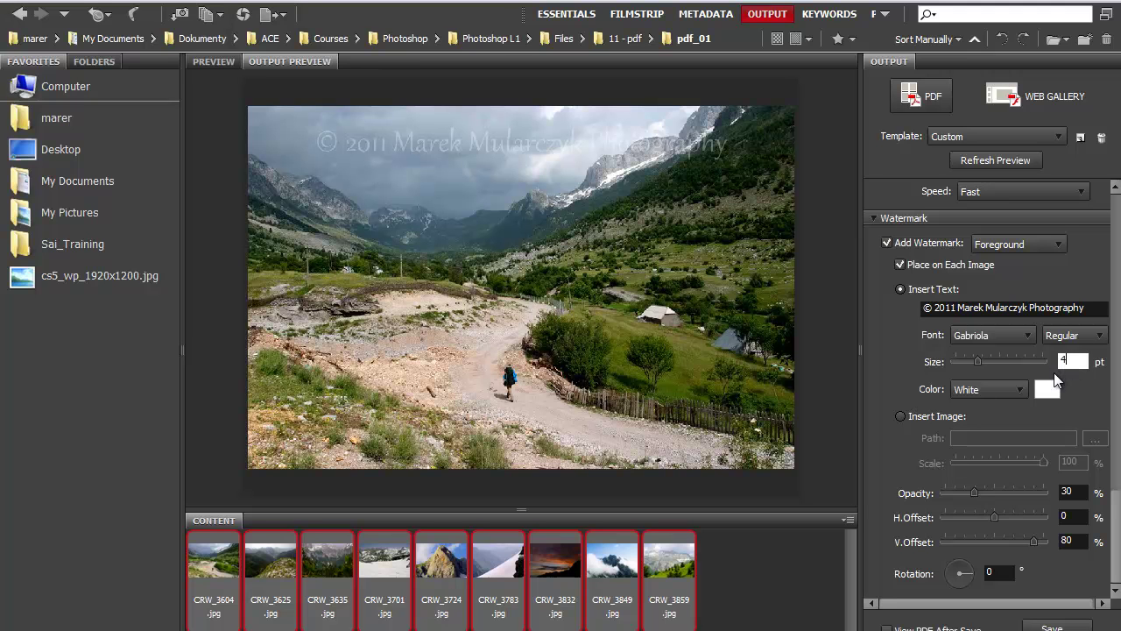
key("Return")
left_click(995, 161)
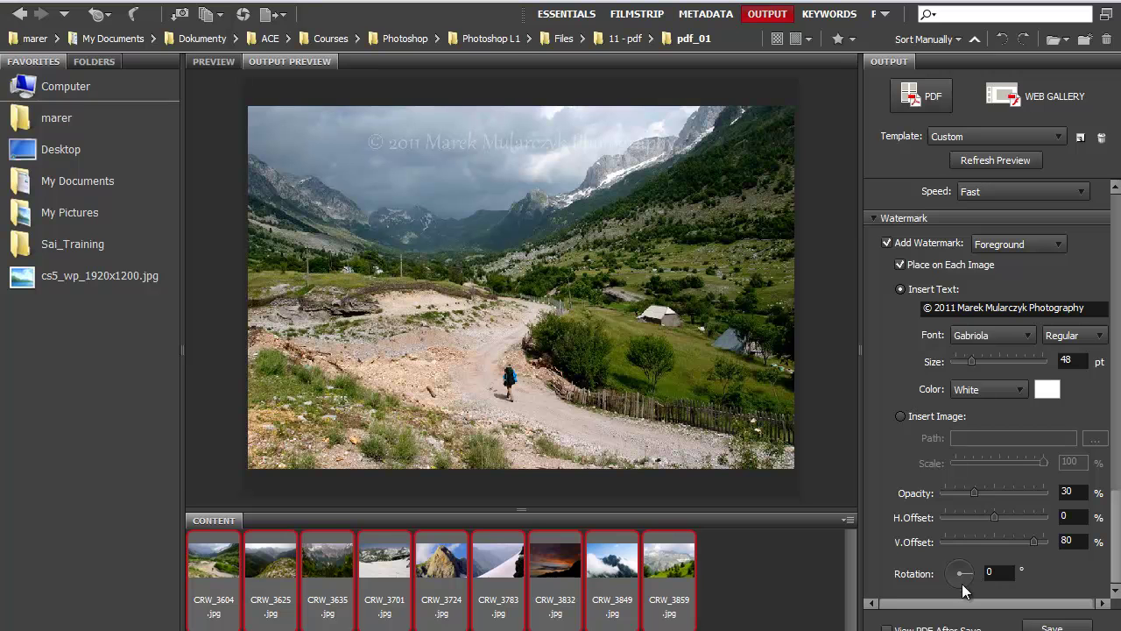
- Save the slideshow to the Desktop as the PDF 'slideshow_albania' and confirm the success message
left_click(1053, 625)
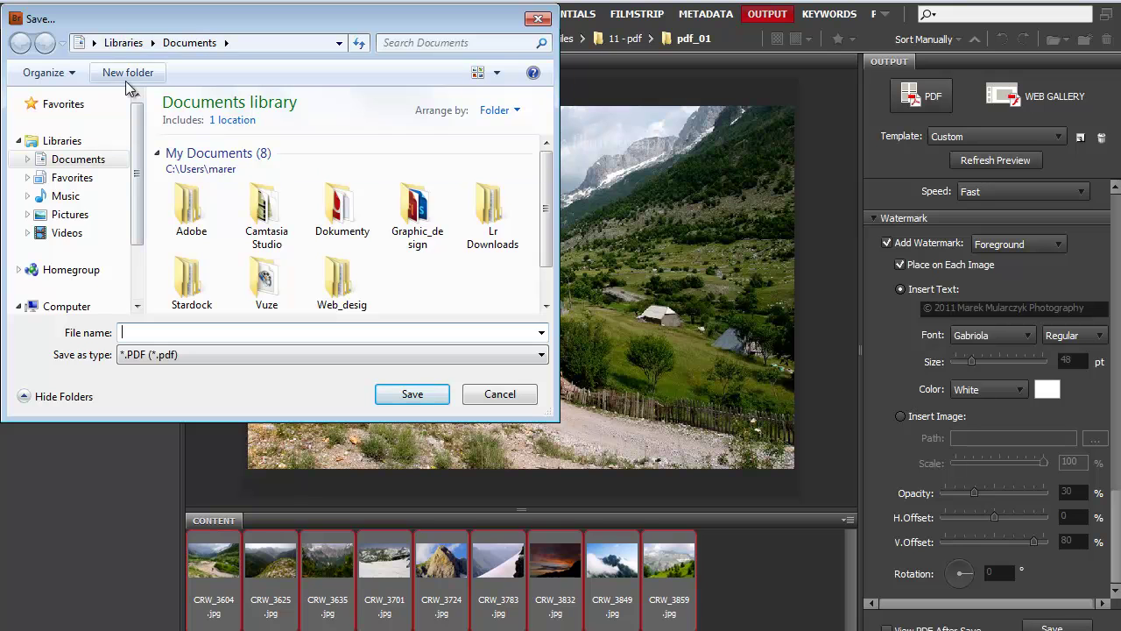
left_click(84, 42)
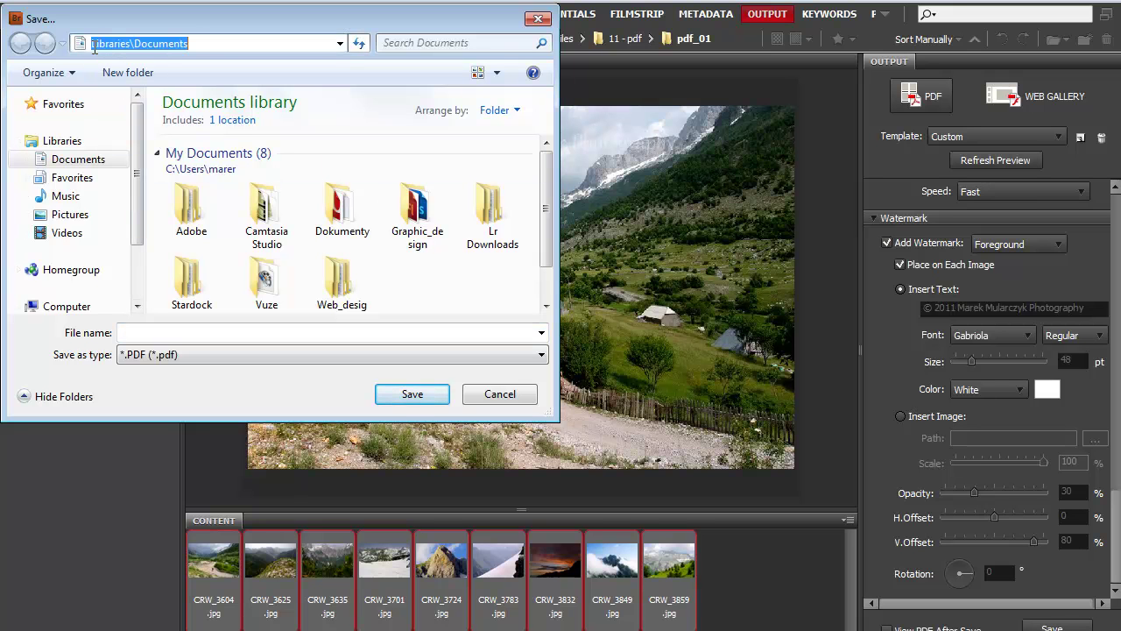
left_click(340, 44)
key("Escape")
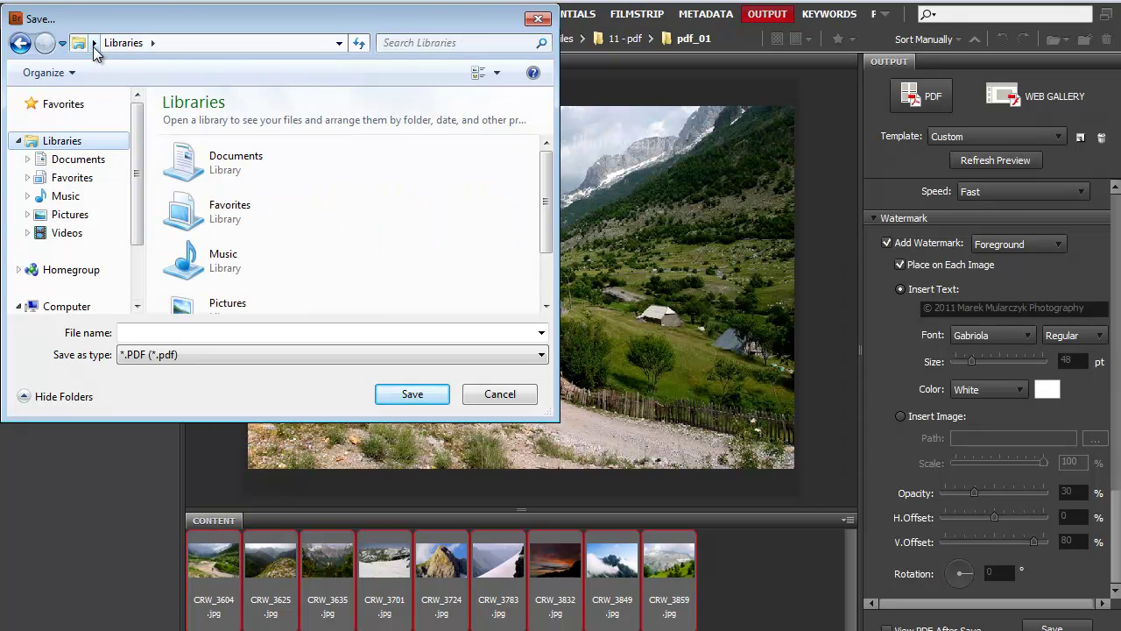
left_click(93, 43)
left_click(117, 67)
left_click(188, 334)
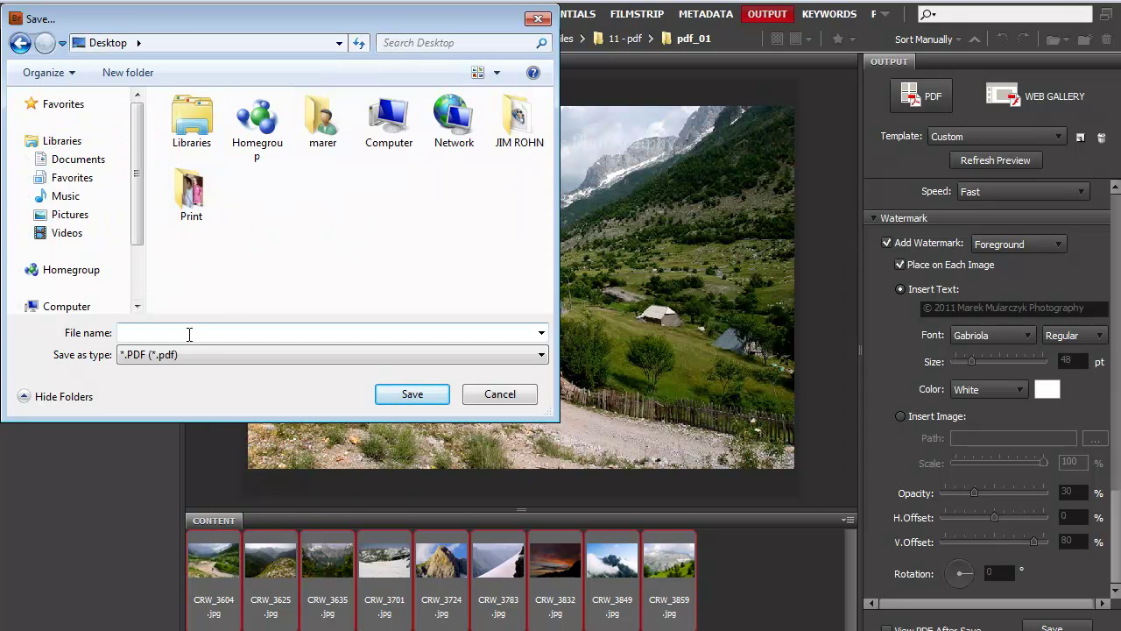
type("slides")
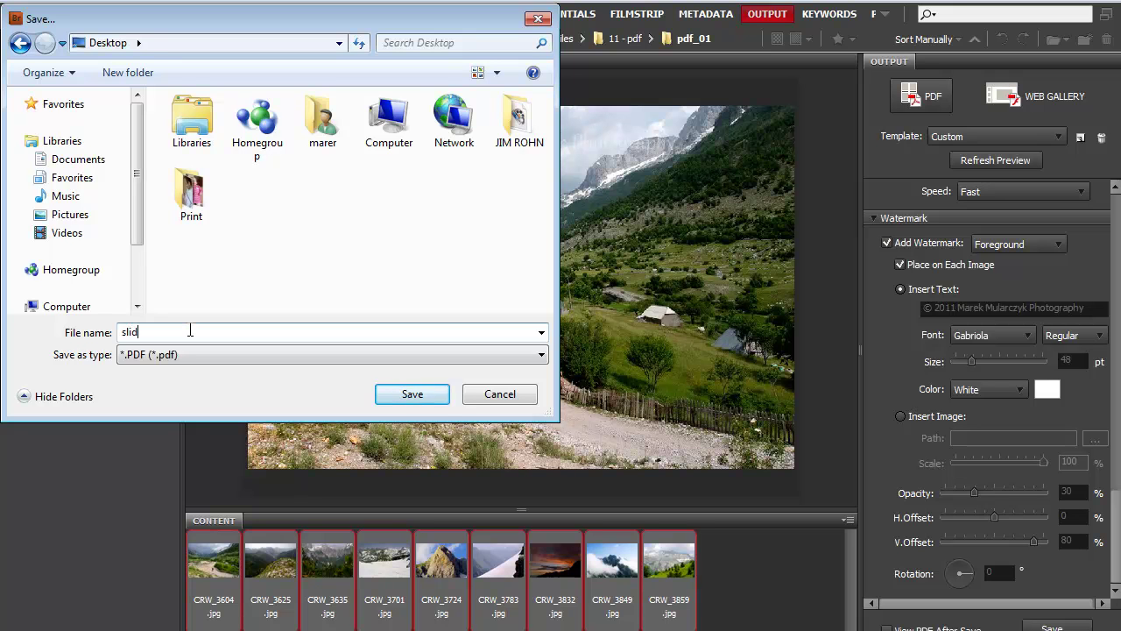
type("how_albania")
left_click(405, 394)
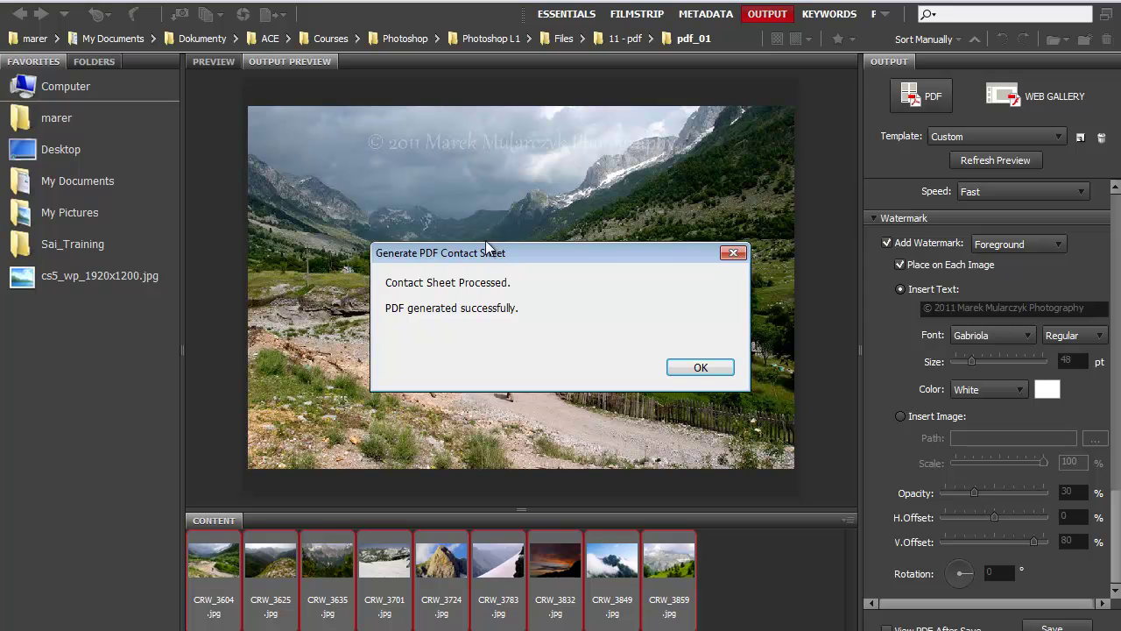
left_click(691, 367)
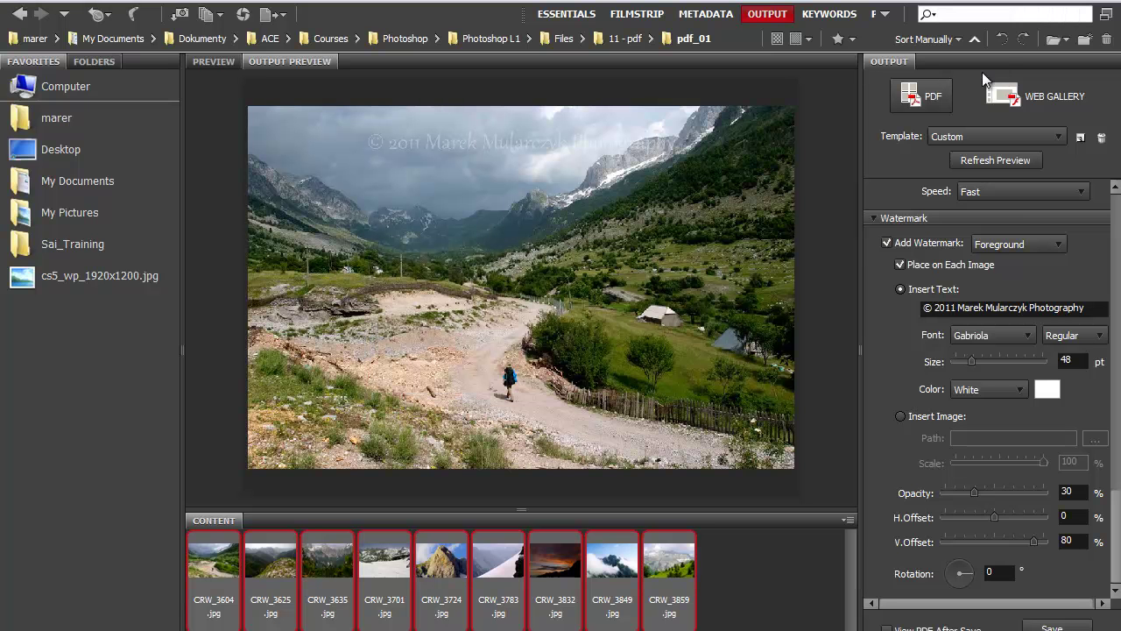